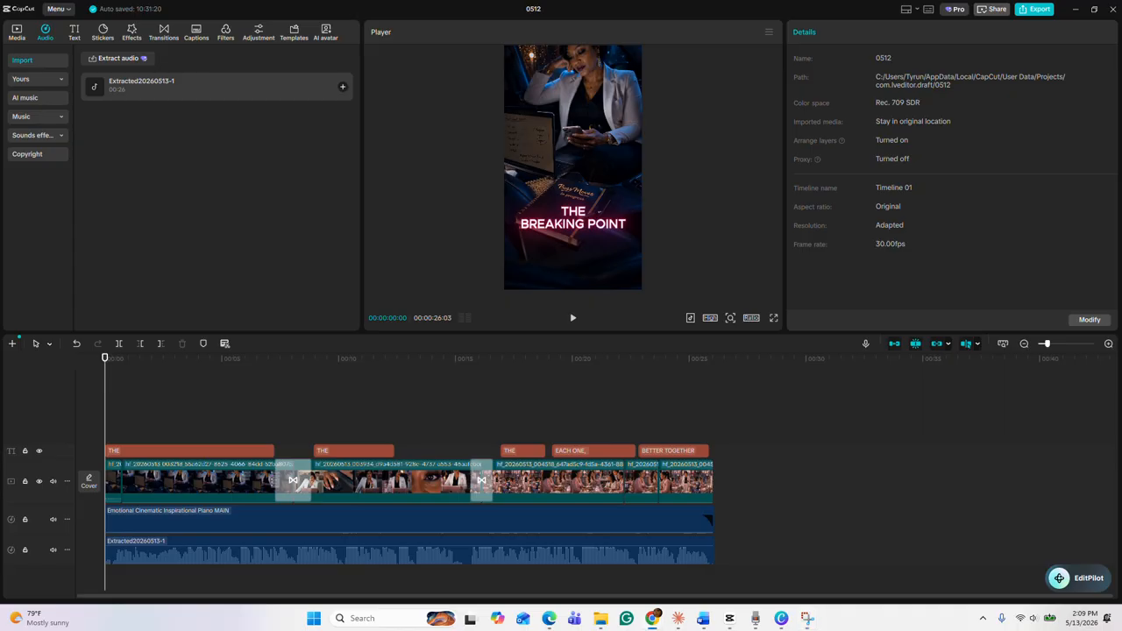
- Switch to the ChatGPT conversation, maximize its window, and copy the SCENE 1 — THE BREAKING POINT description
drag(0, 106, 289, 125)
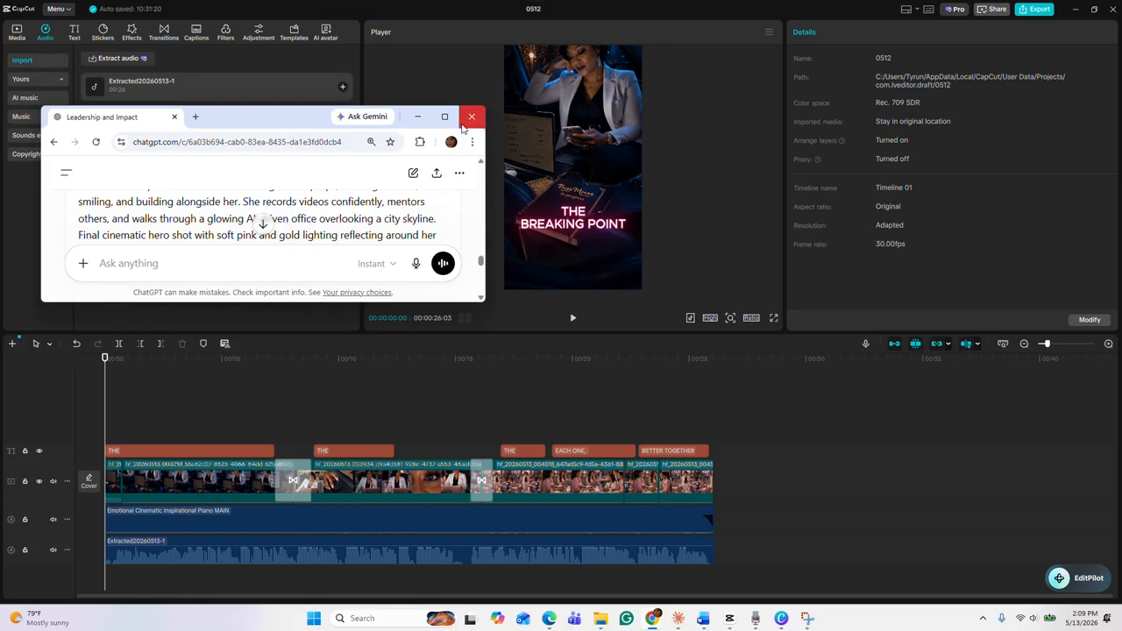
click(445, 117)
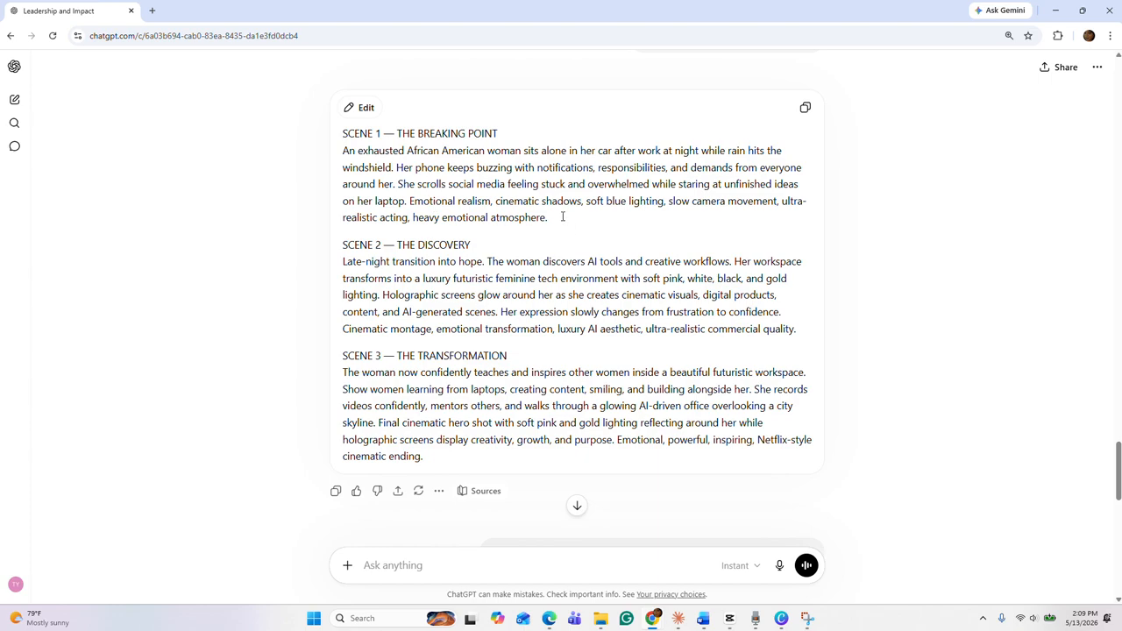
click(553, 217)
drag(552, 216, 343, 150)
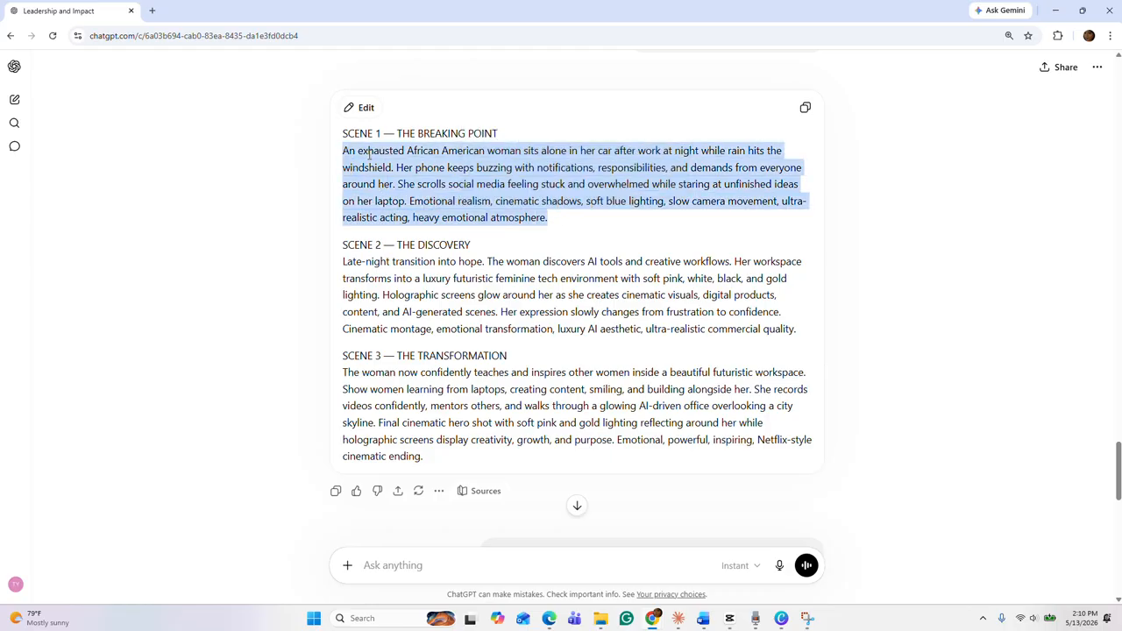
right_click(369, 153)
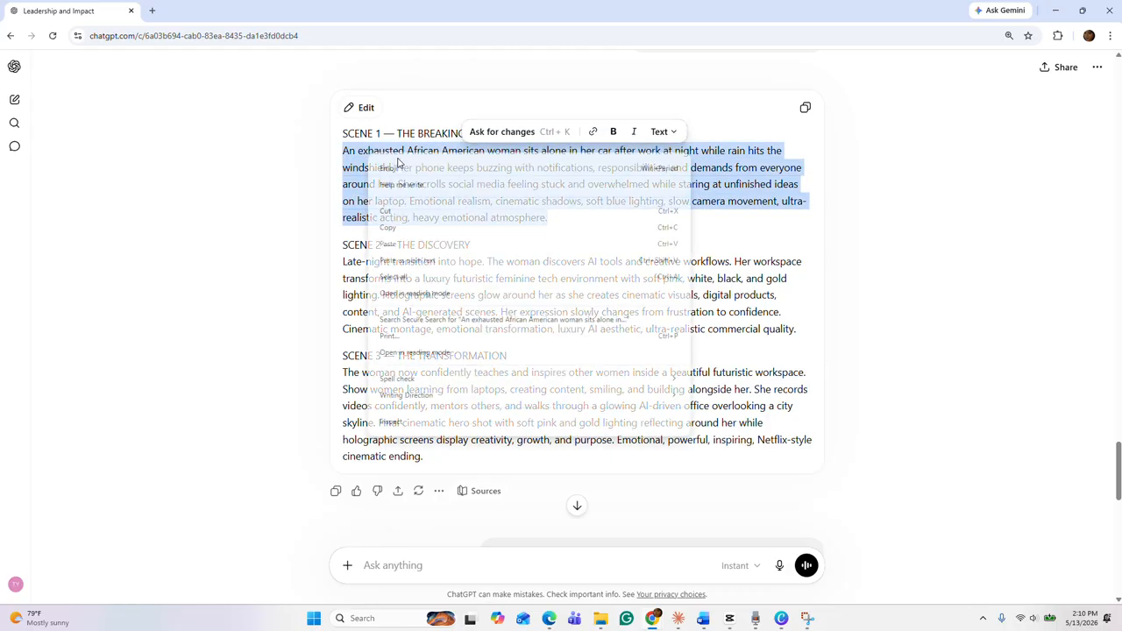
click(406, 230)
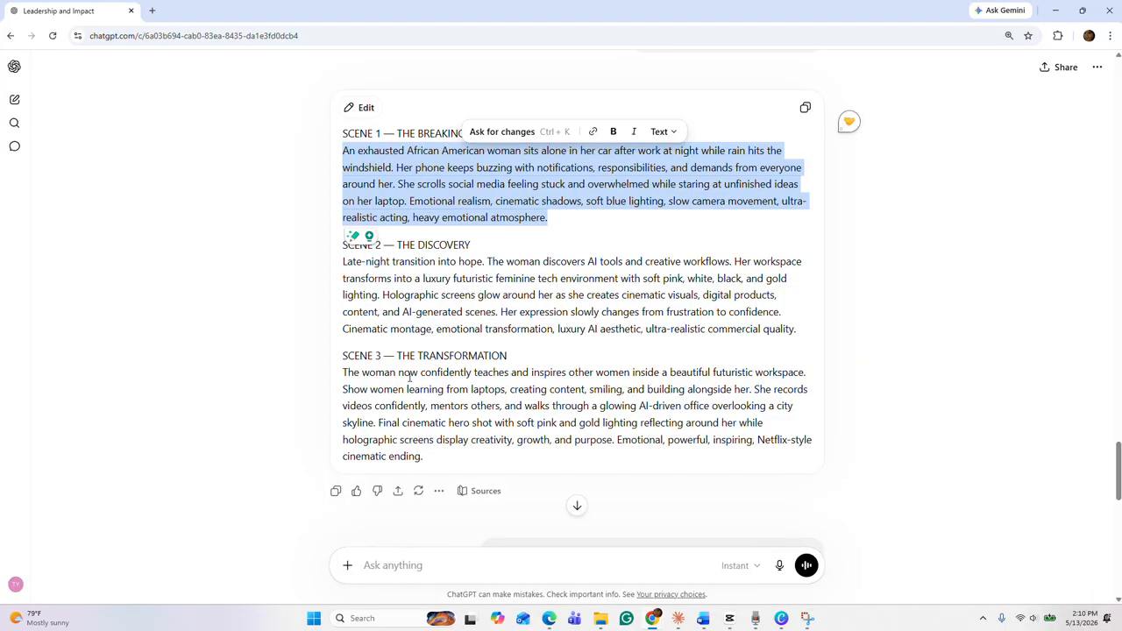
scroll(471, 467, down, 2)
scroll(475, 473, up, 2)
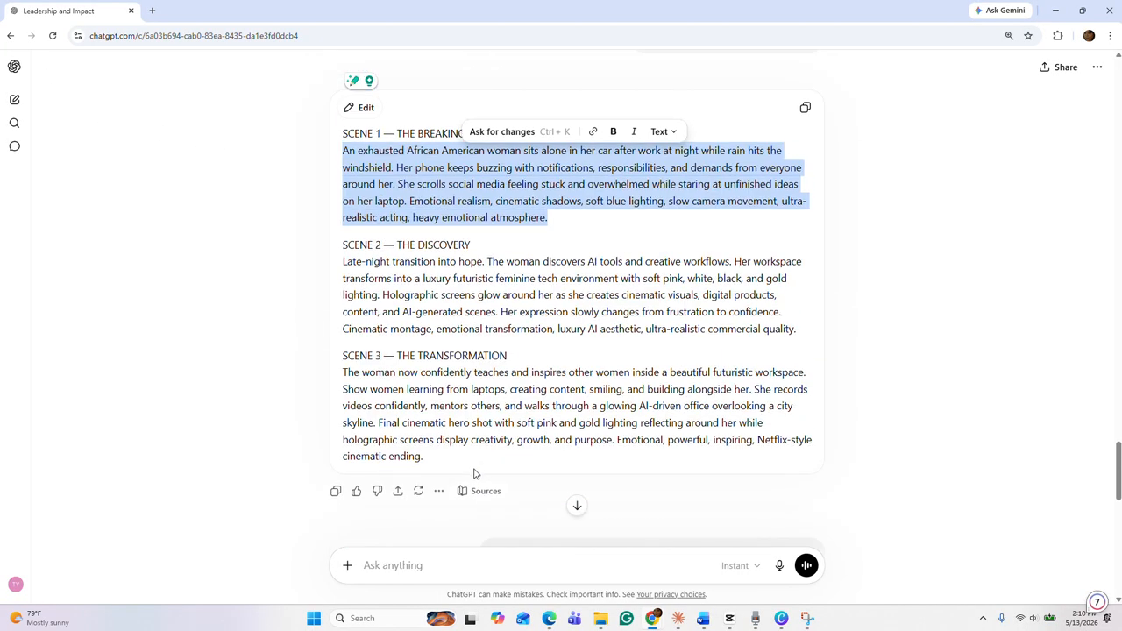
scroll(473, 474, up, 1)
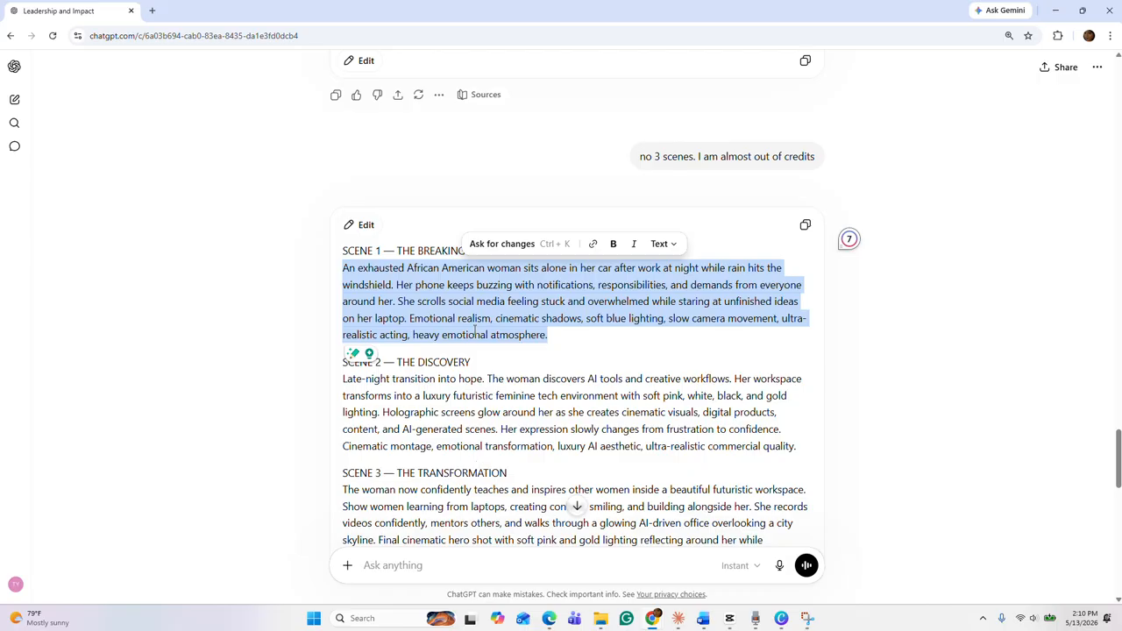
right_click(475, 329)
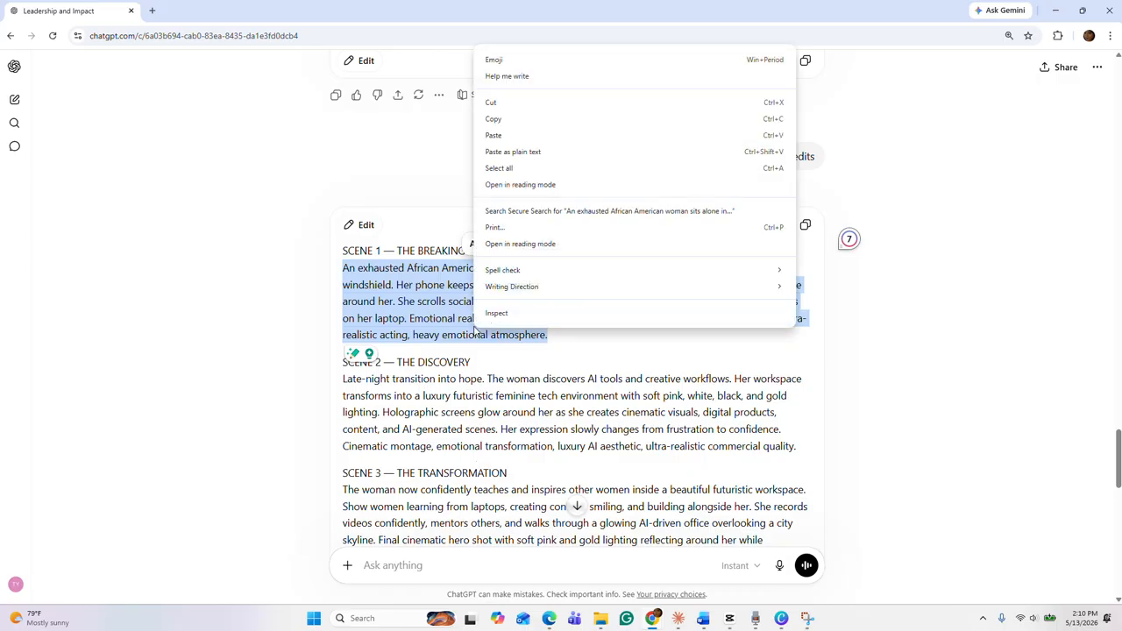
click(514, 121)
- Paste the copied Scene 1 description into a new chat message
scroll(404, 532, down, 12)
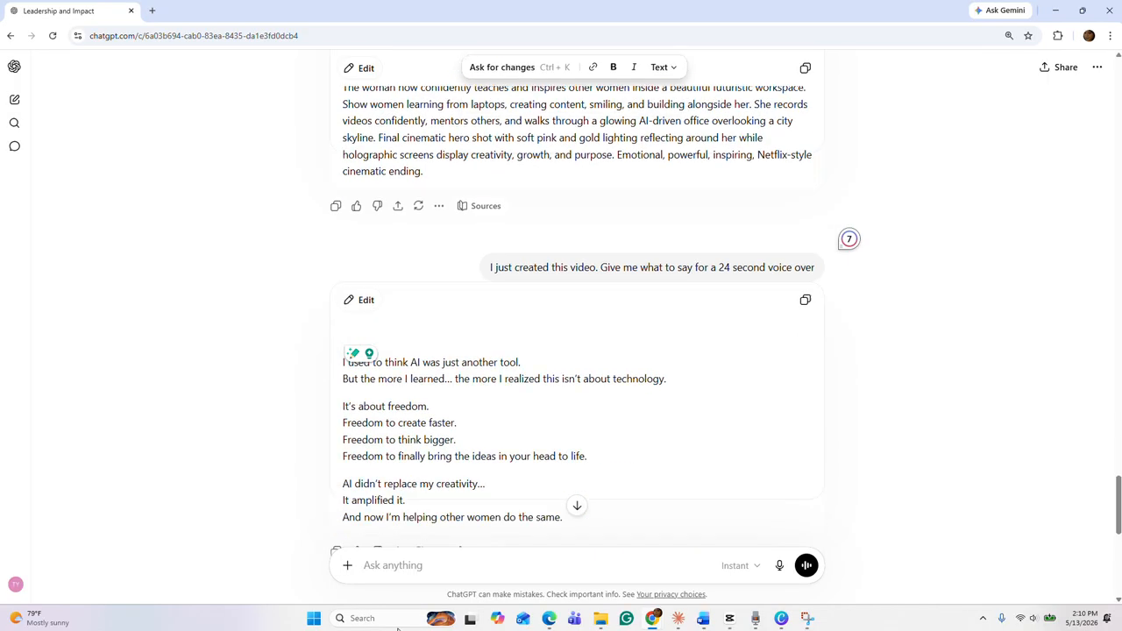
scroll(471, 391, up, 10)
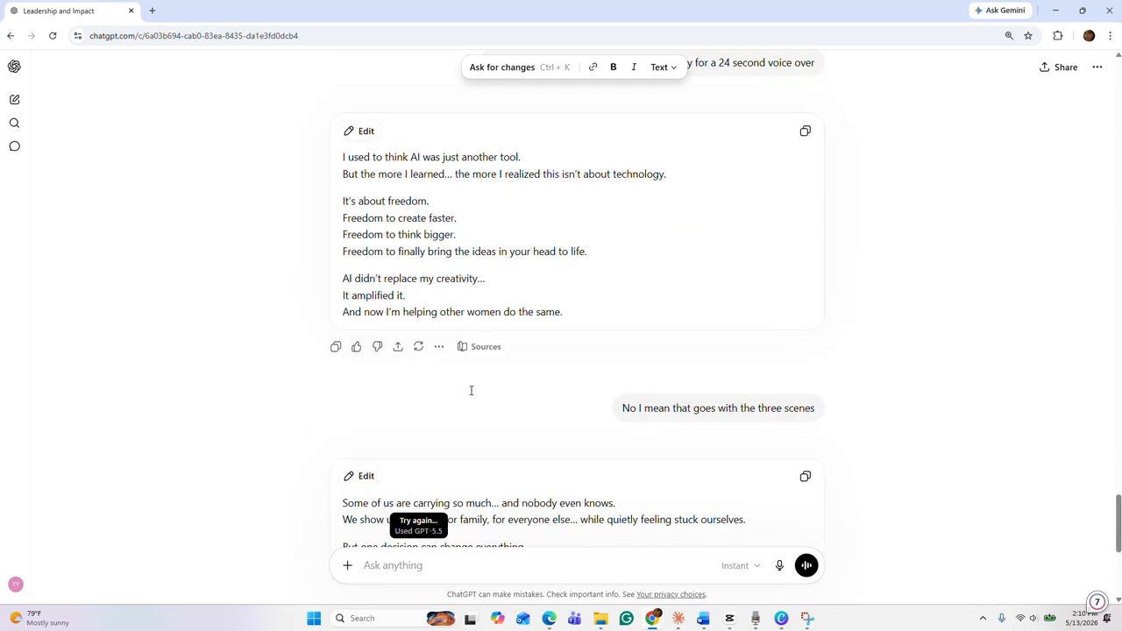
scroll(470, 395, down, 2)
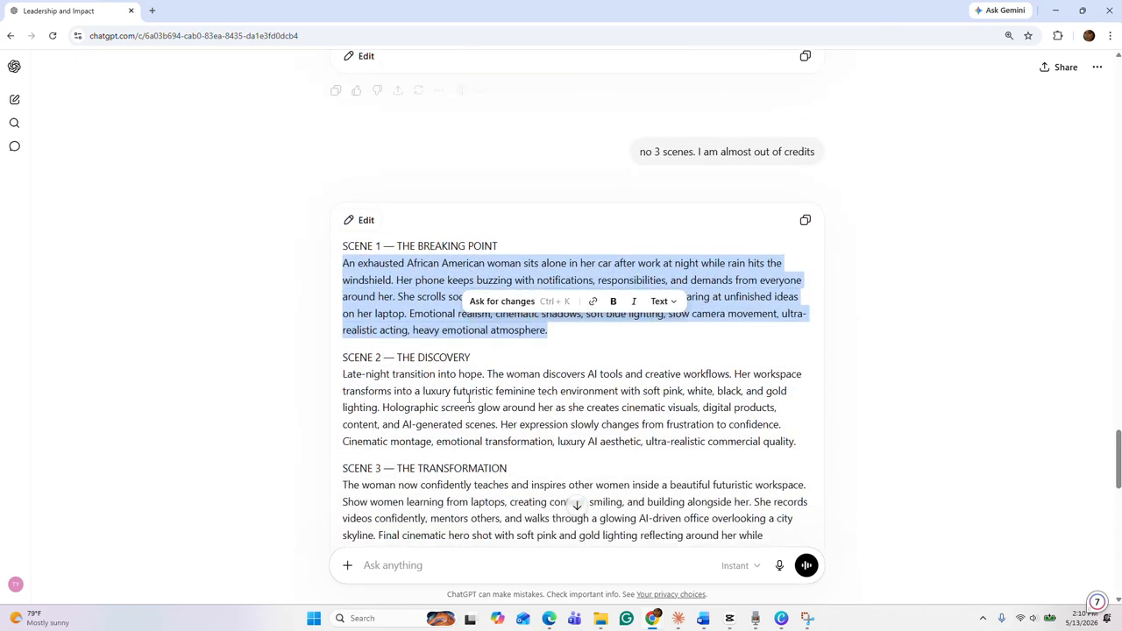
click(392, 566)
right_click(392, 565)
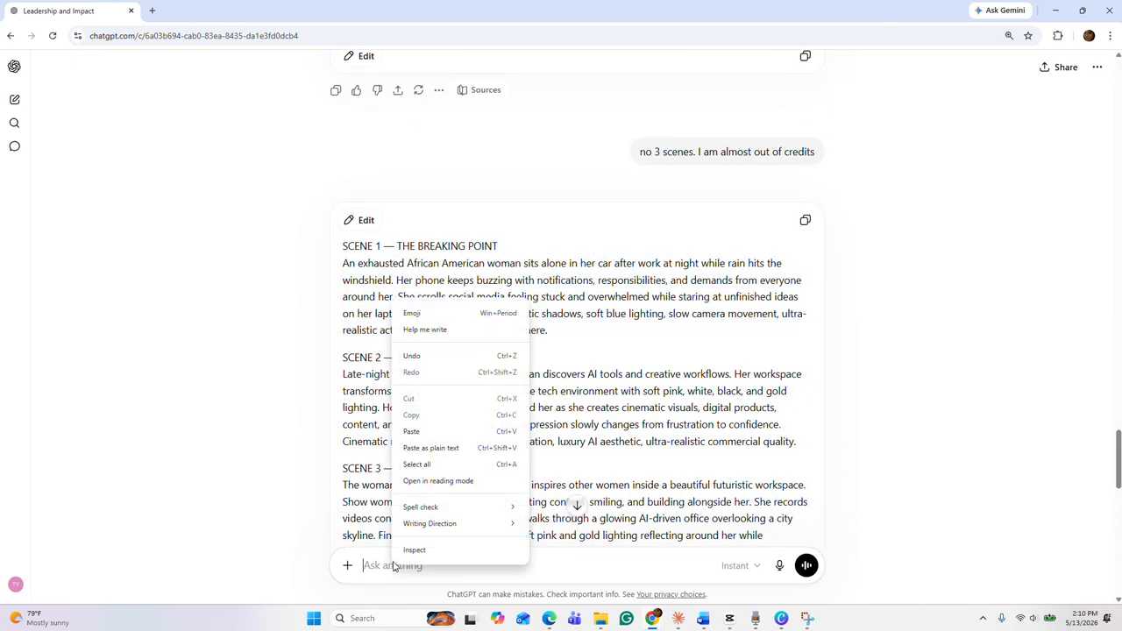
click(436, 433)
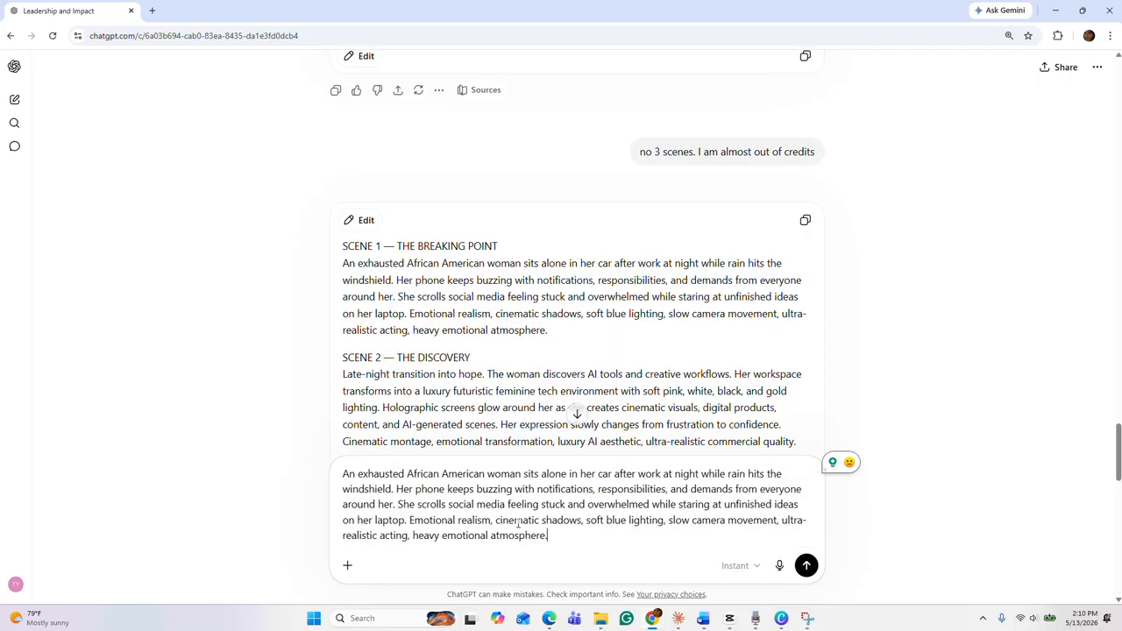
- Append "Hey Chat, create an image to go with this scene" to the message and send it
text(SC)
key(BackSpace)
key(BackSpace)
text(H)
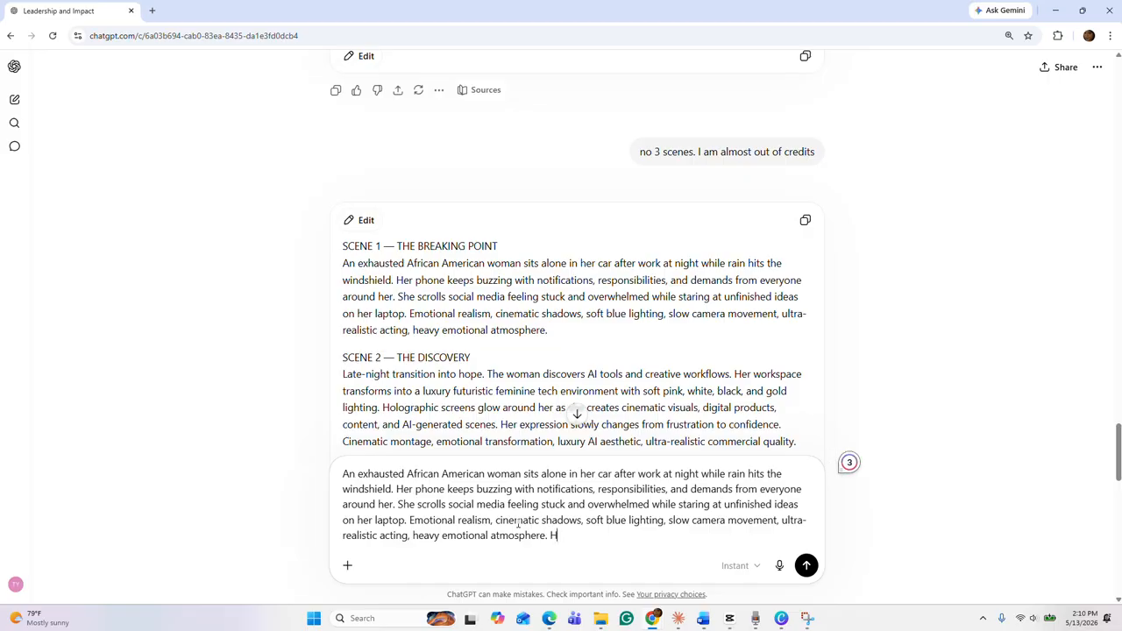
text(ey Chat, create an image)
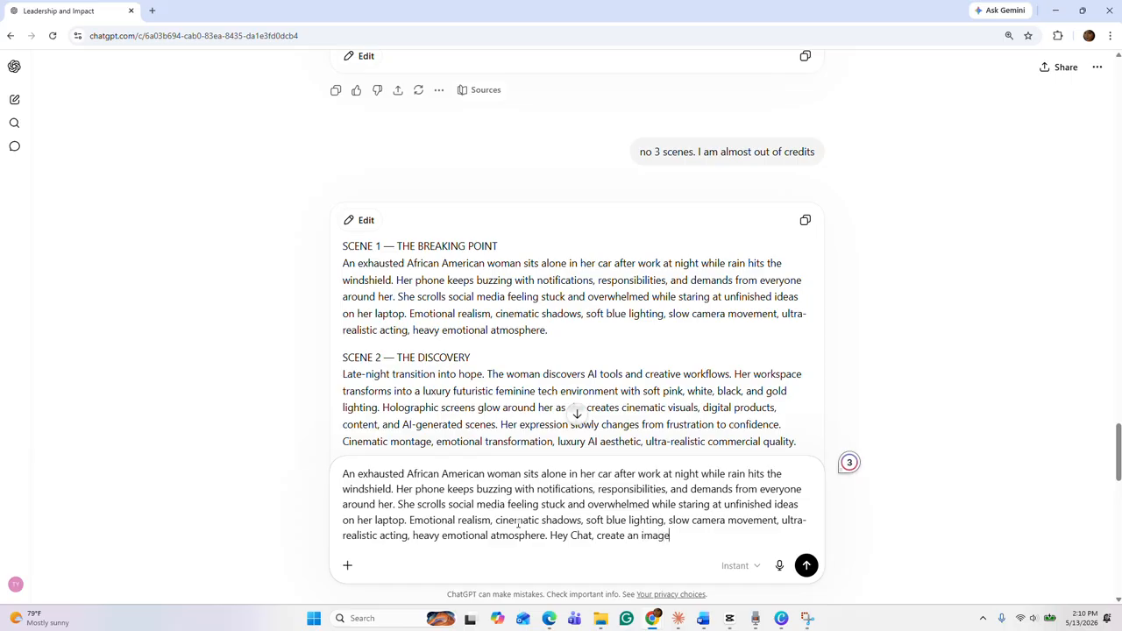
text( to go with this scene)
click(806, 570)
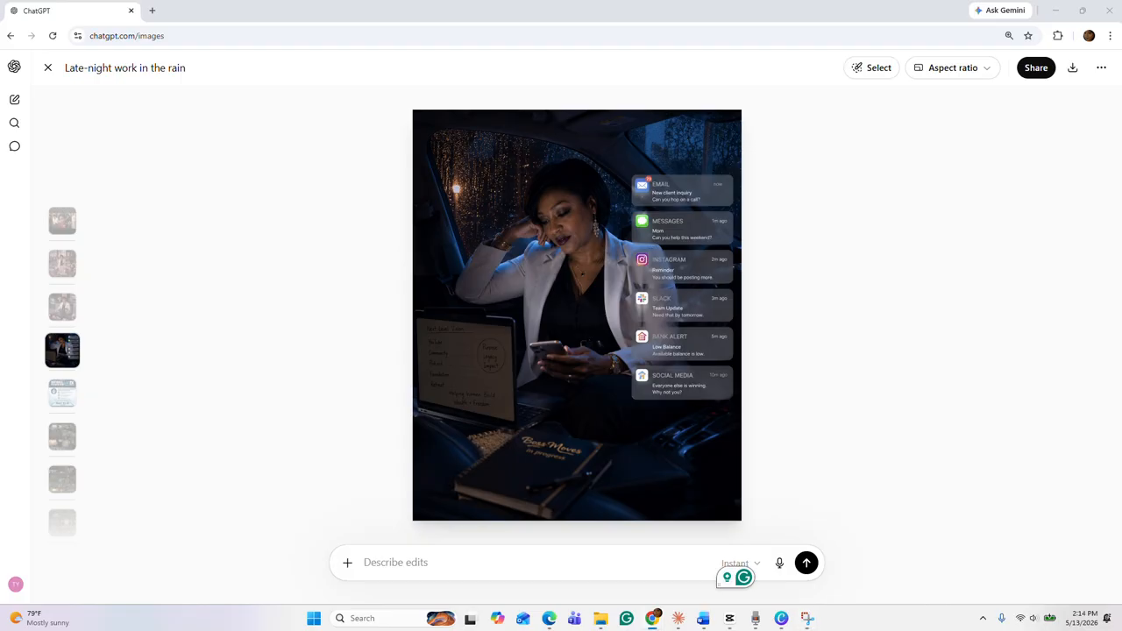
- Switch to Higgsfield, maximize its window, and paste the Scene 1 description as the prompt on the video creation page
drag(0, 263, 414, 206)
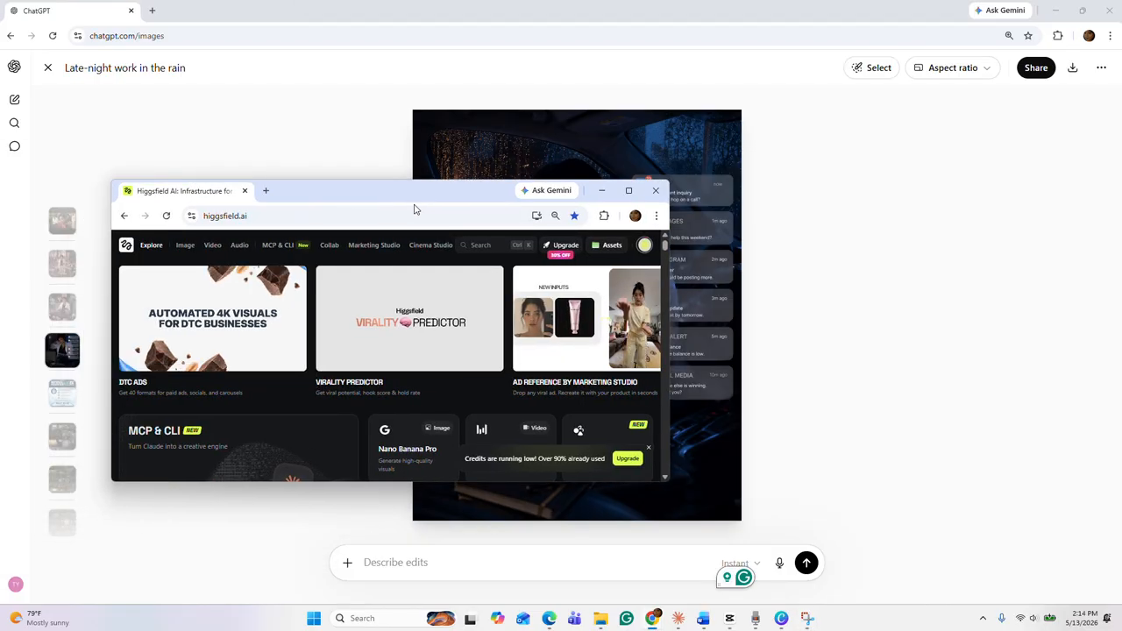
click(628, 190)
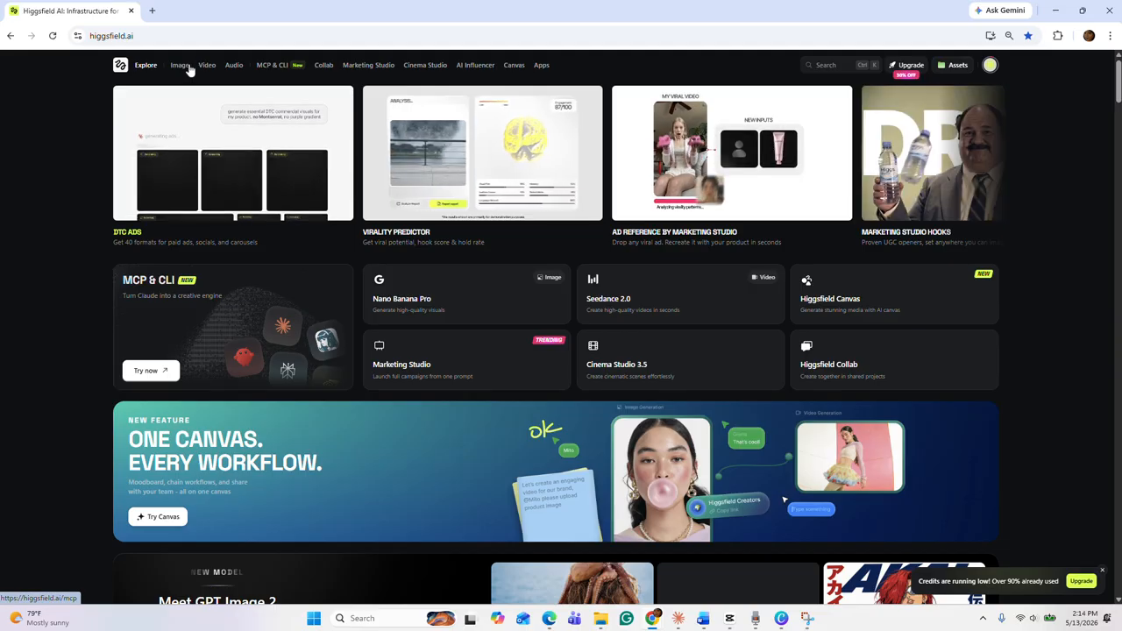
mouse_move(211, 70)
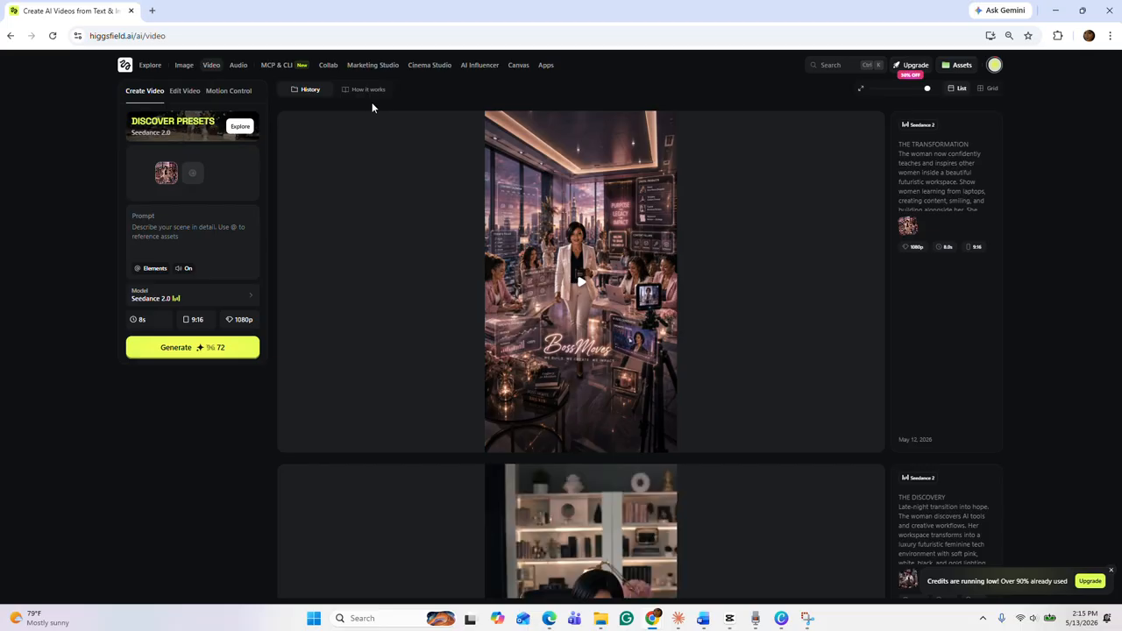
right_click(158, 232)
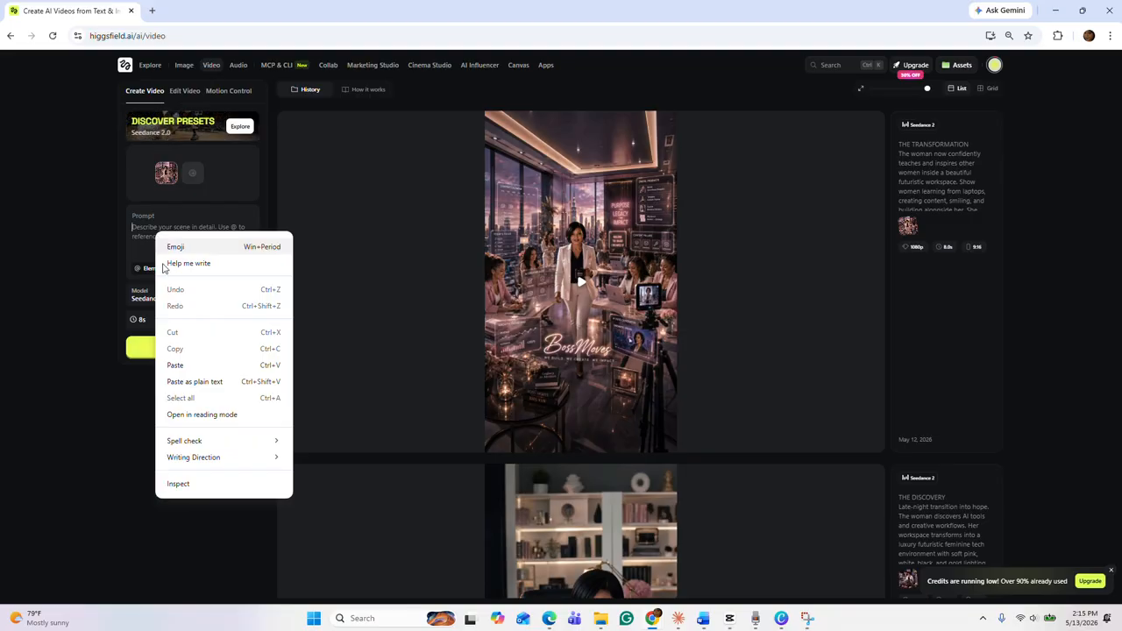
click(178, 367)
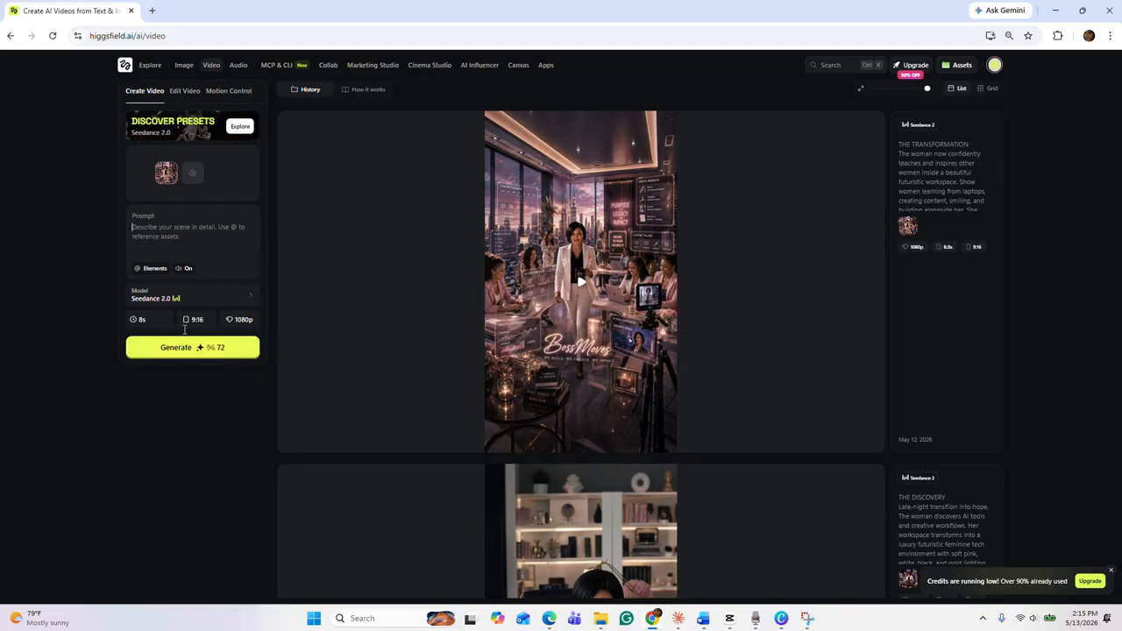
- Add the uploaded portrait of the woman in a white blazer to the video inputs and open its usage options
click(195, 179)
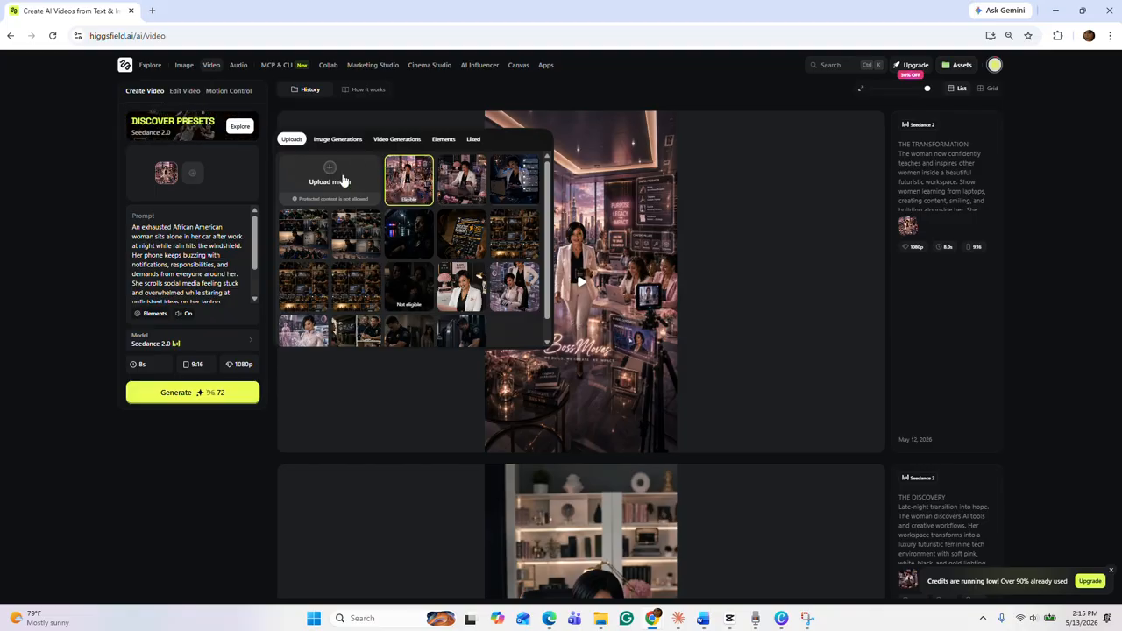
click(456, 287)
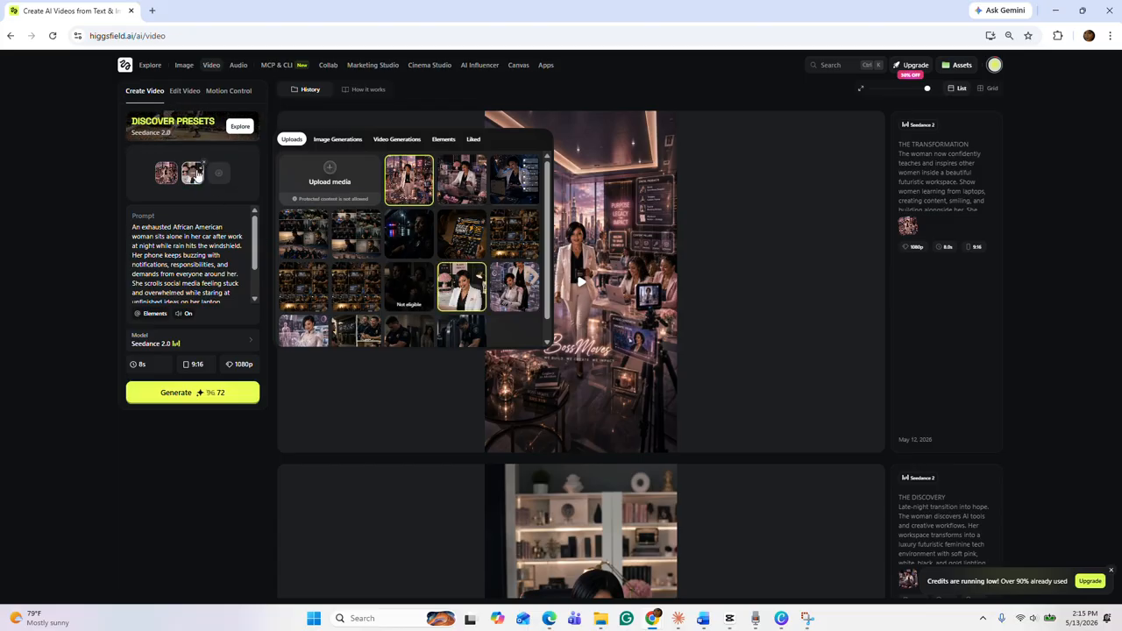
click(195, 177)
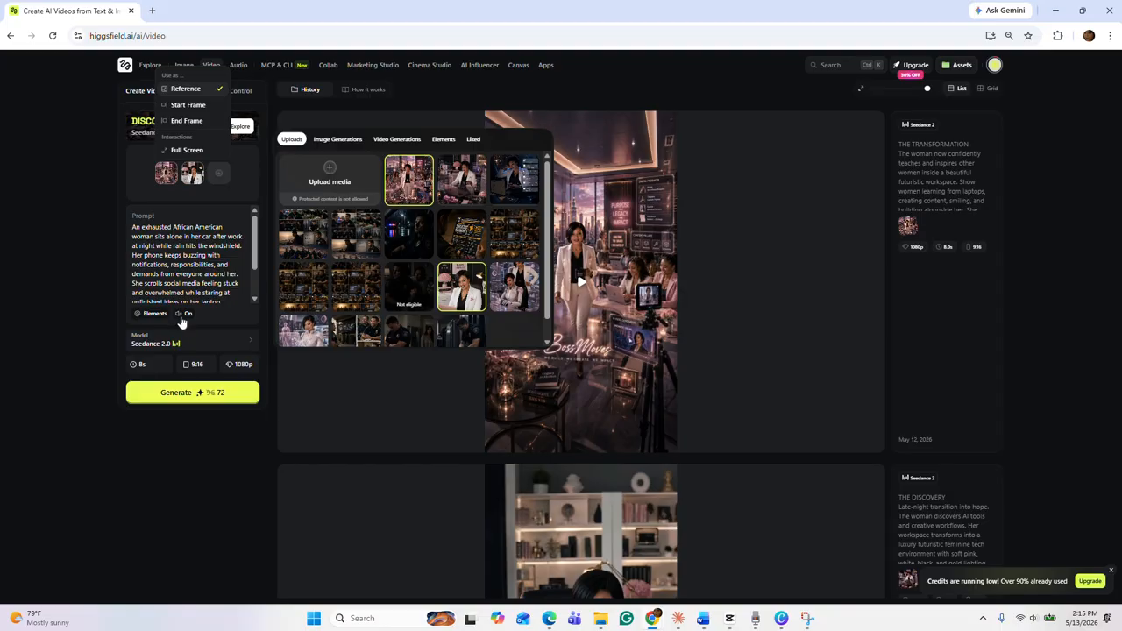
- Set the video's aspect ratio to 9:16 and its duration to 8s
click(196, 365)
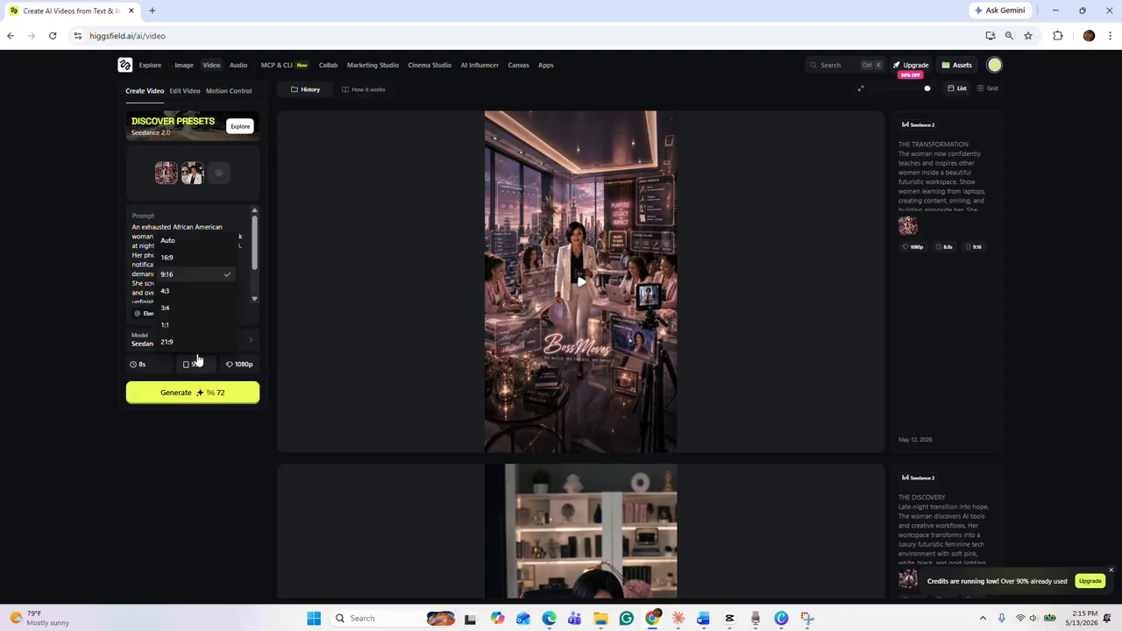
click(201, 280)
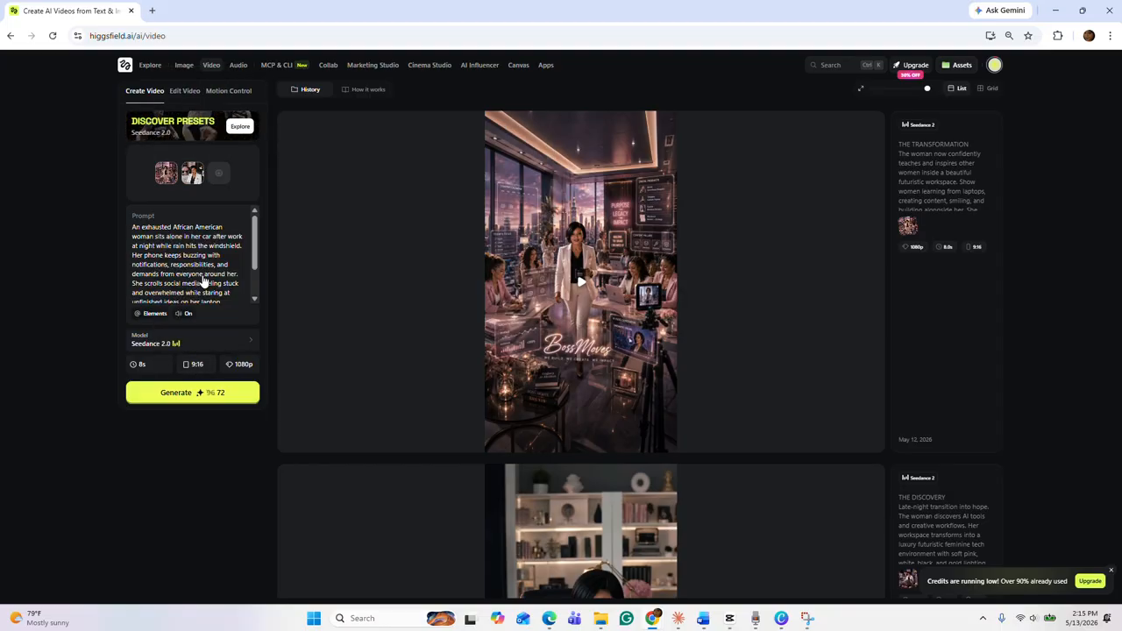
click(198, 365)
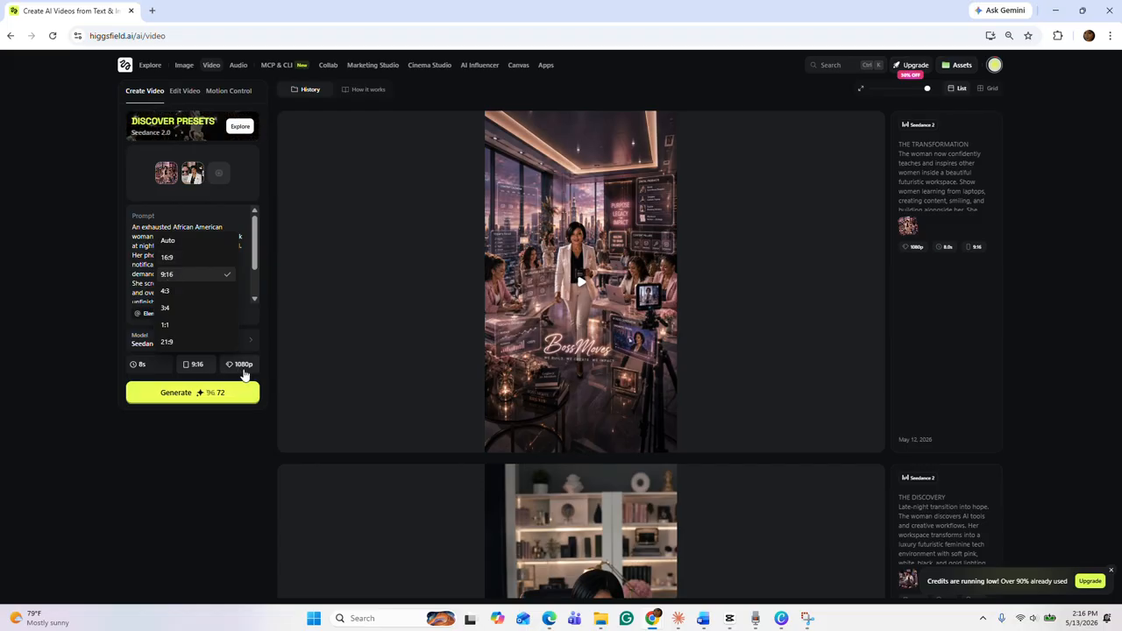
click(142, 364)
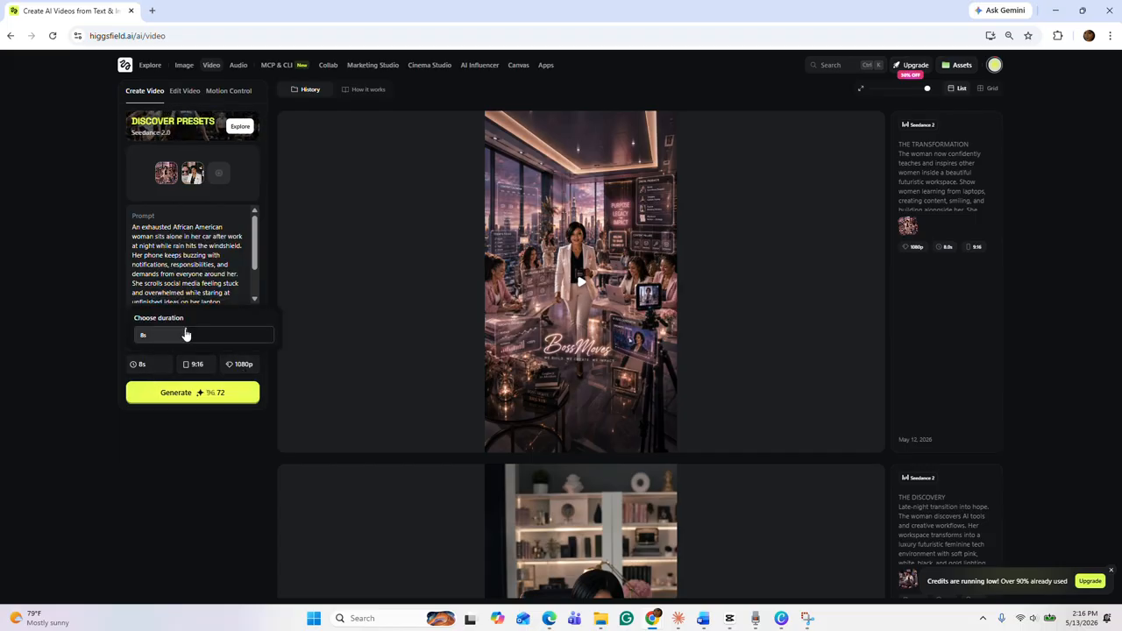
mouse_move(182, 335)
mouse_down()
mouse_move(163, 335)
mouse_move(273, 337)
mouse_move(160, 337)
mouse_move(214, 339)
mouse_move(165, 340)
mouse_move(182, 340)
mouse_up()
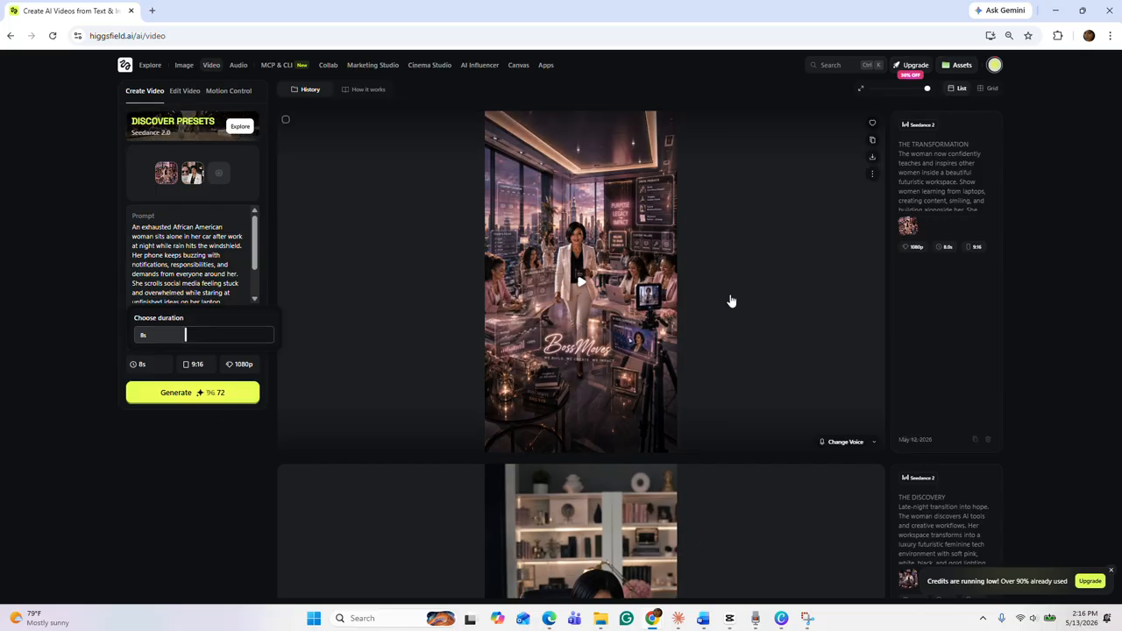
- Browse the generated videos in the history and play the clip for THE DISCOVERY, pausing it before the end
scroll(663, 321, down, 2)
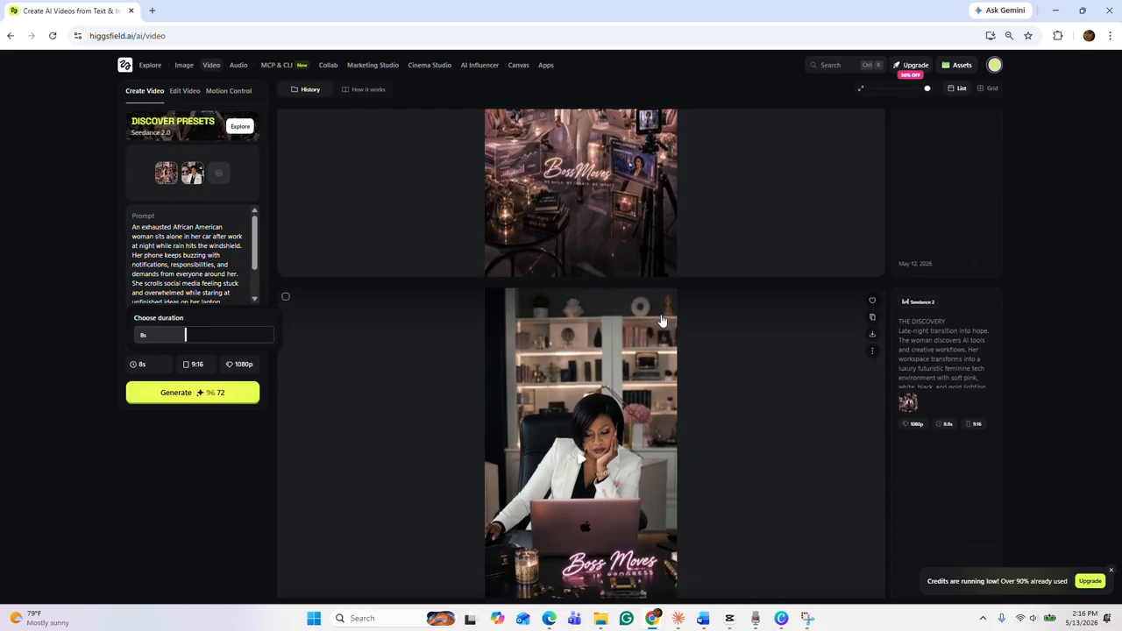
scroll(657, 333, down, 1)
scroll(645, 347, up, 2)
scroll(642, 345, up, 1)
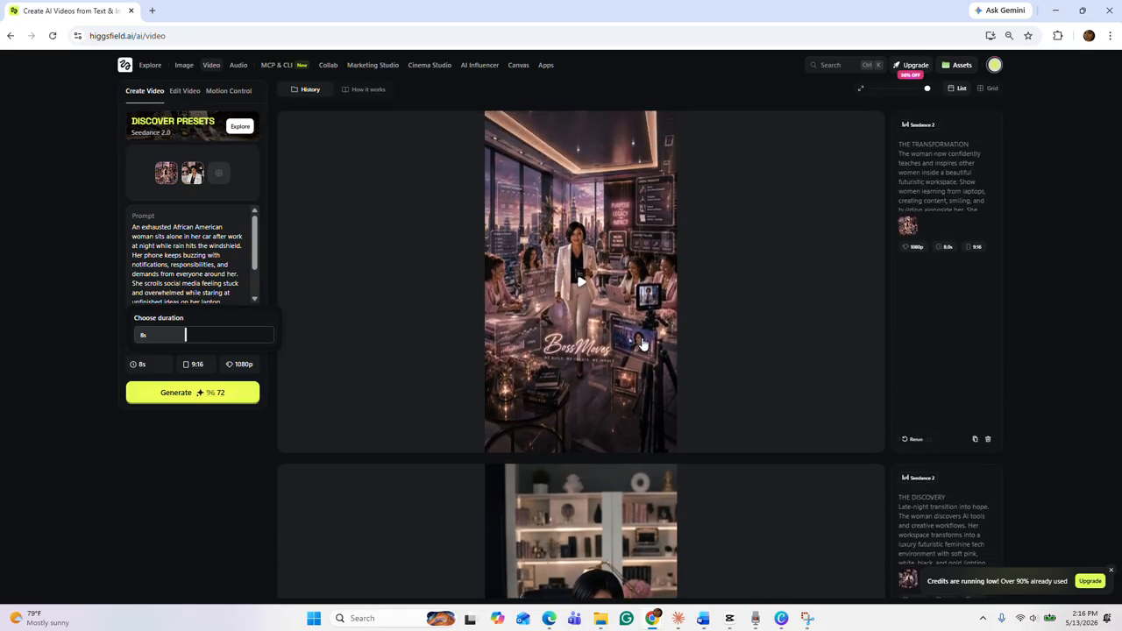
scroll(568, 348, down, 3)
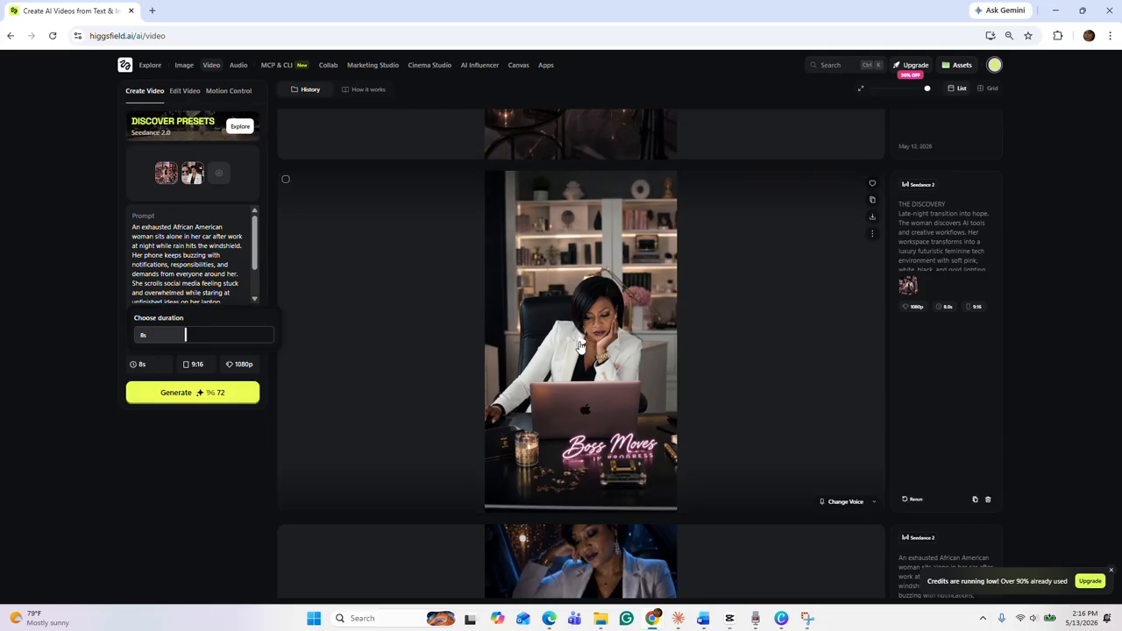
click(581, 348)
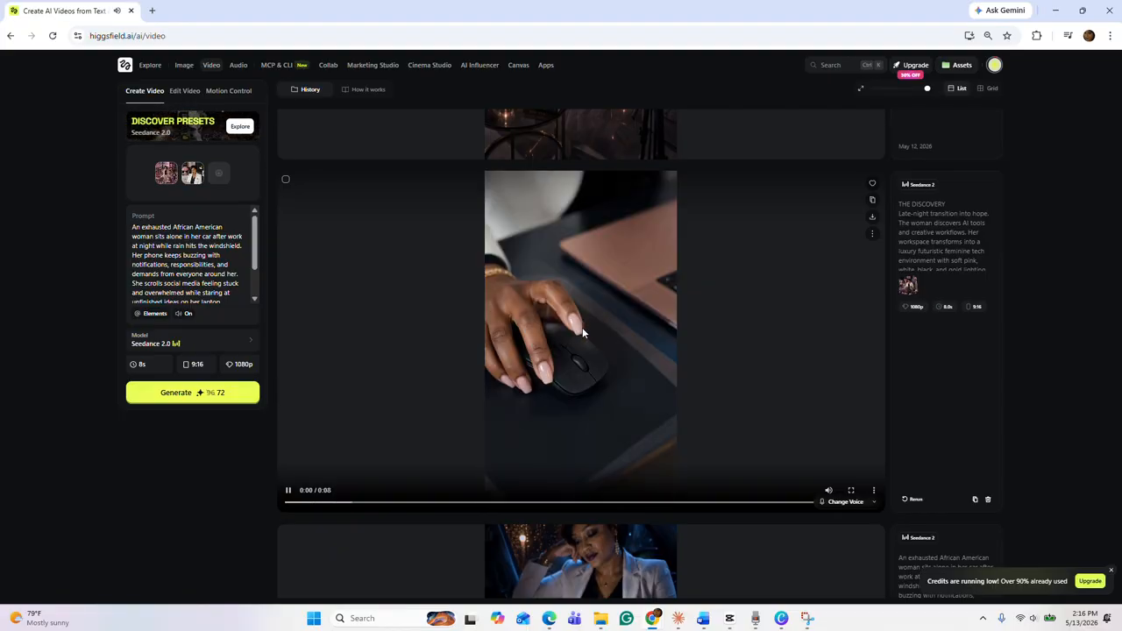
click(290, 493)
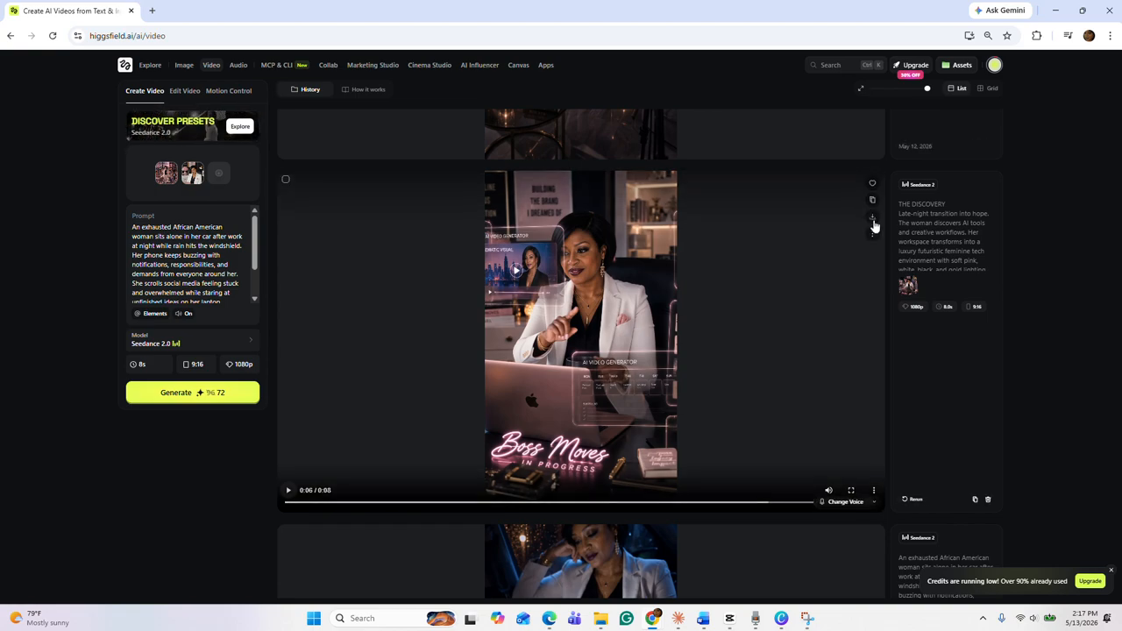
scroll(815, 183, up, 3)
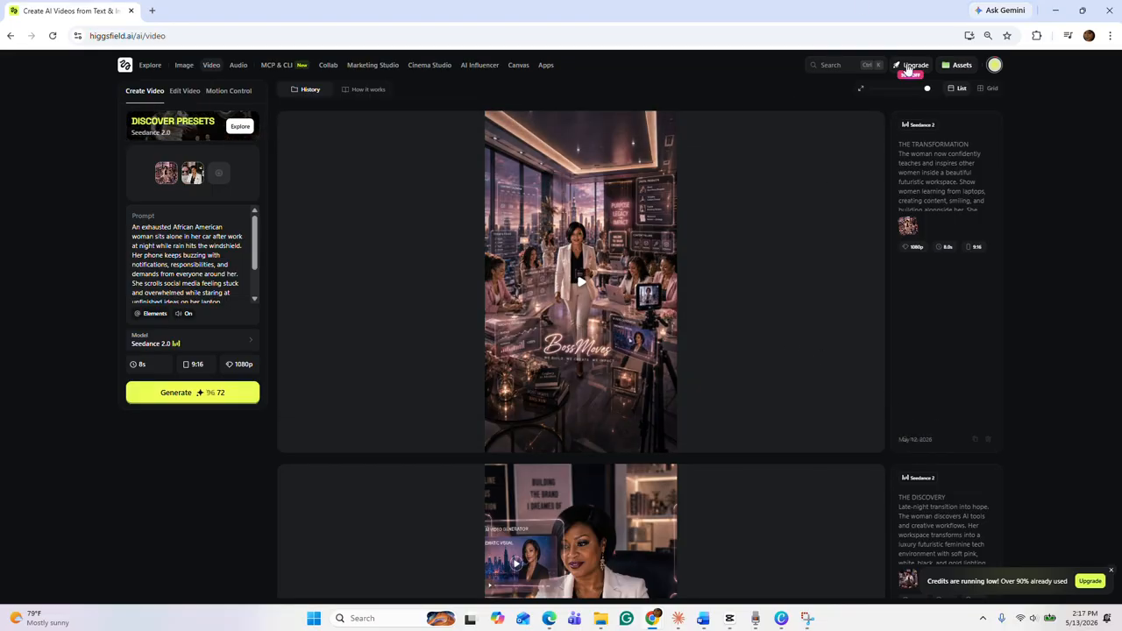
- Switch to the CapCut project 0512, return the playhead to the start, and show its imported media clips
click(1057, 10)
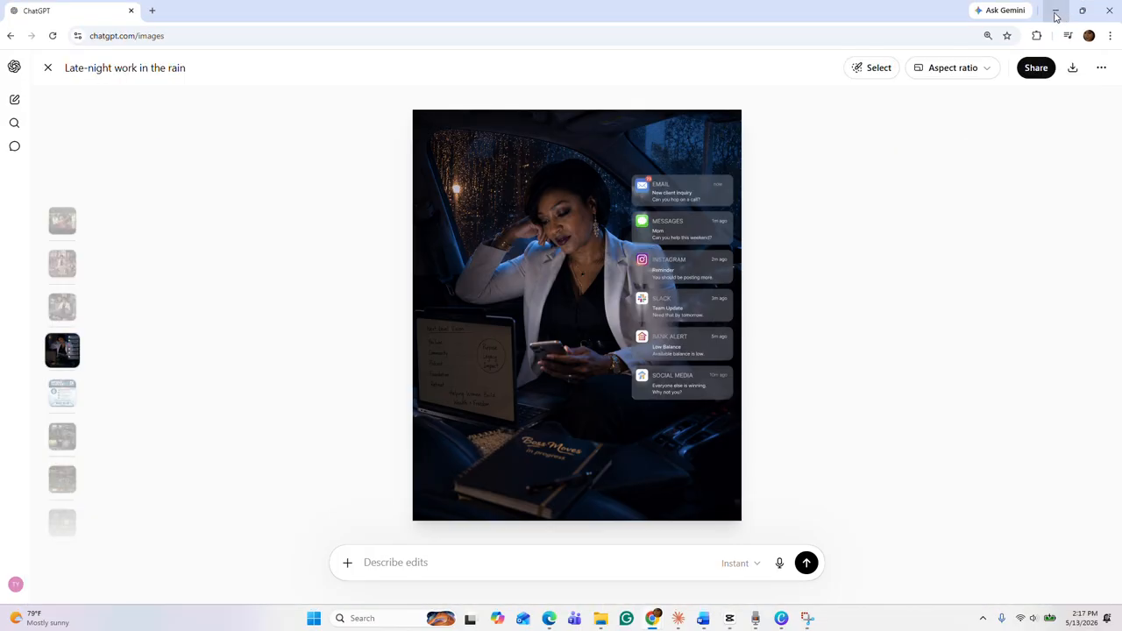
click(729, 619)
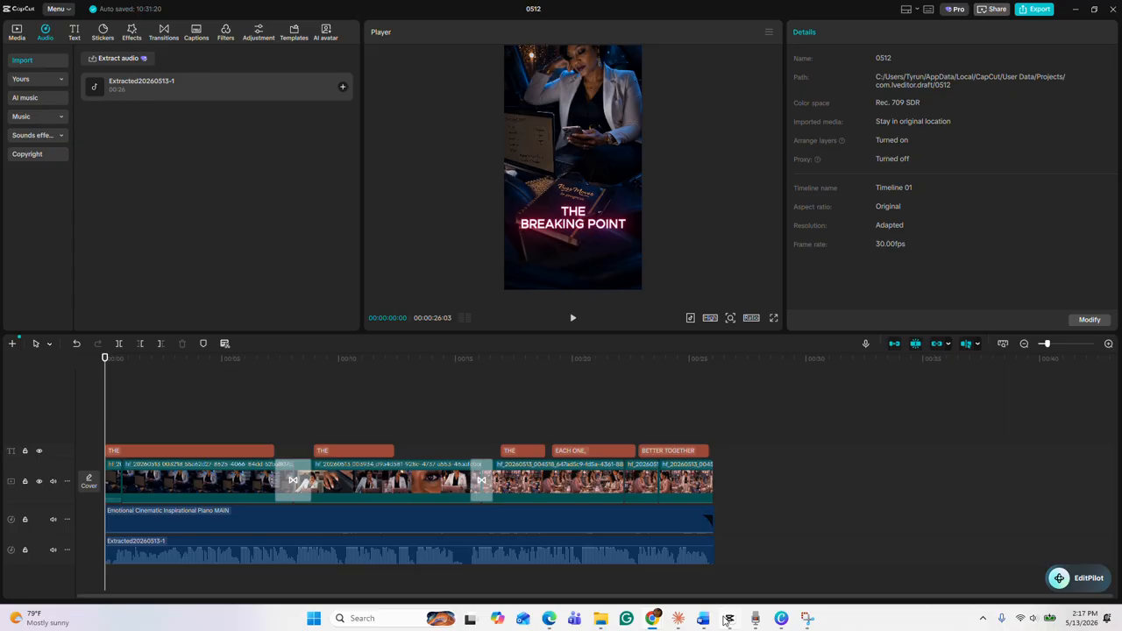
click(458, 411)
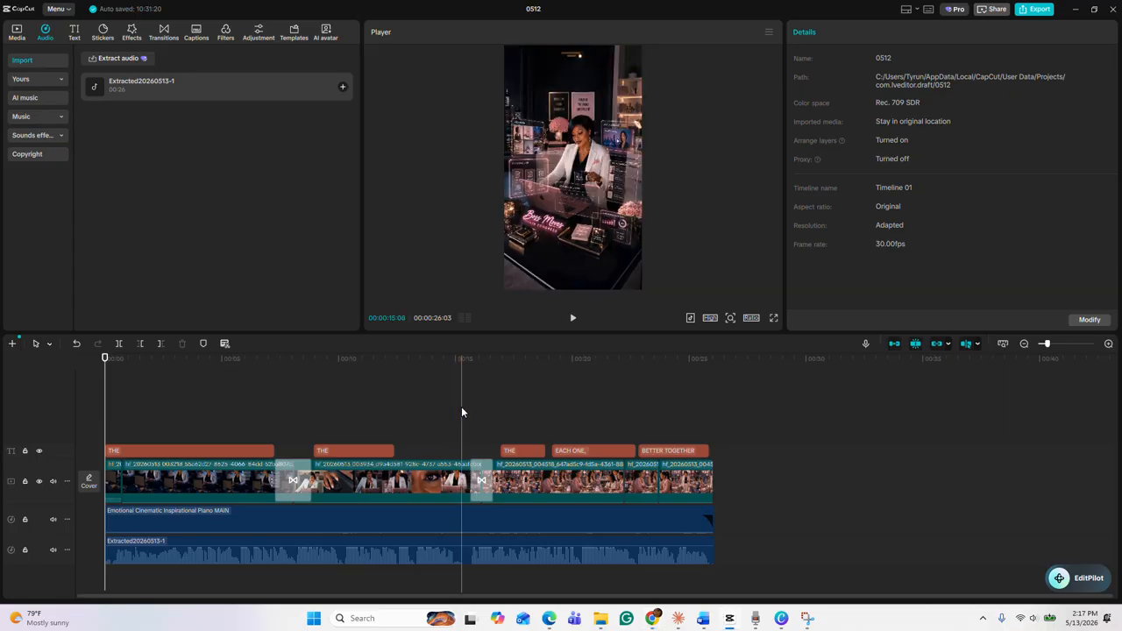
click(452, 403)
key(Home)
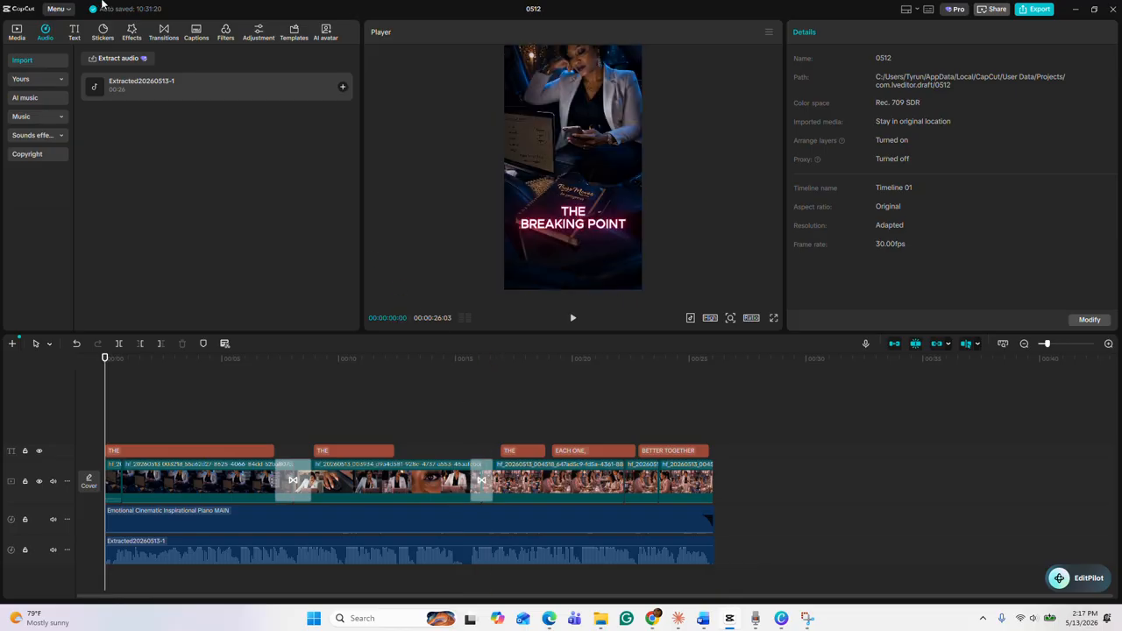
click(16, 32)
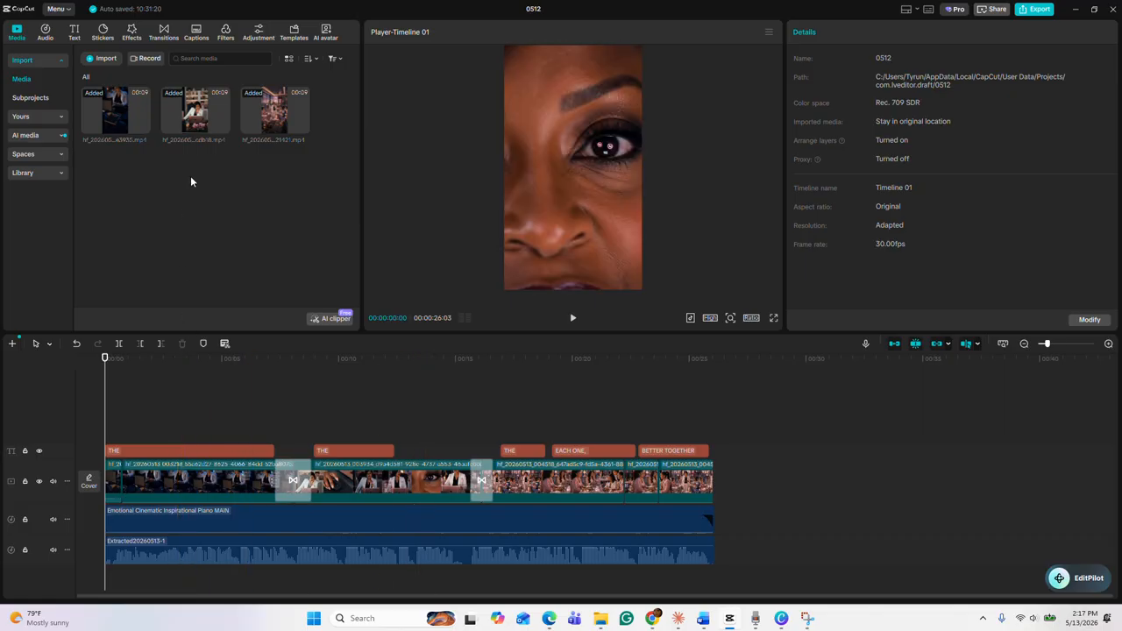
- Inspect the last video clip on the timeline and the project's imported audio
click(692, 484)
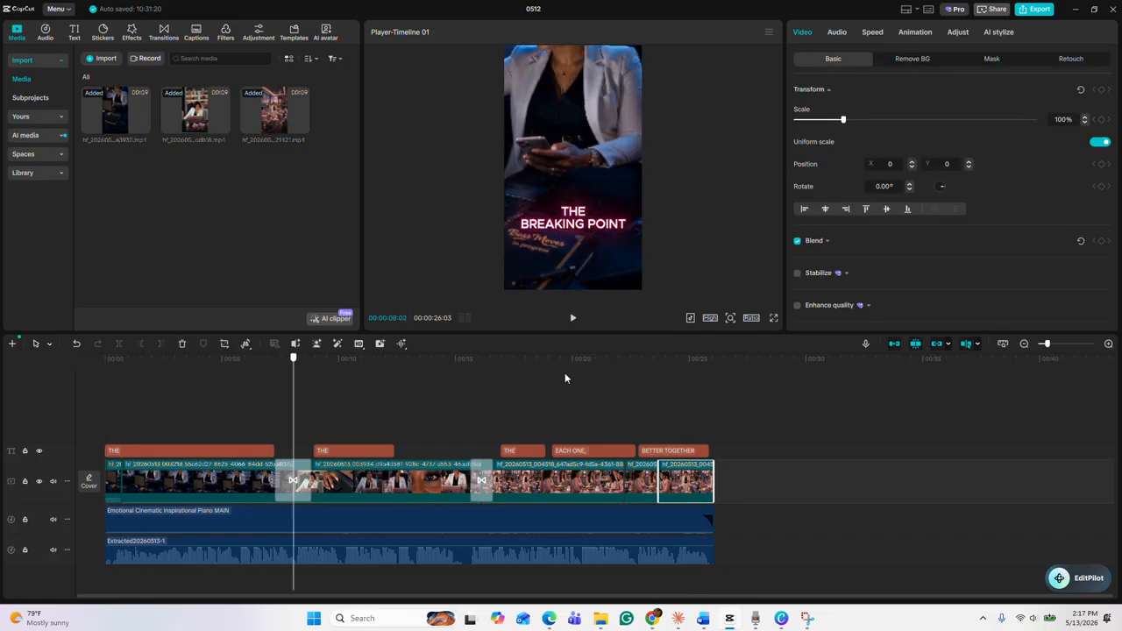
right_click(683, 379)
click(681, 494)
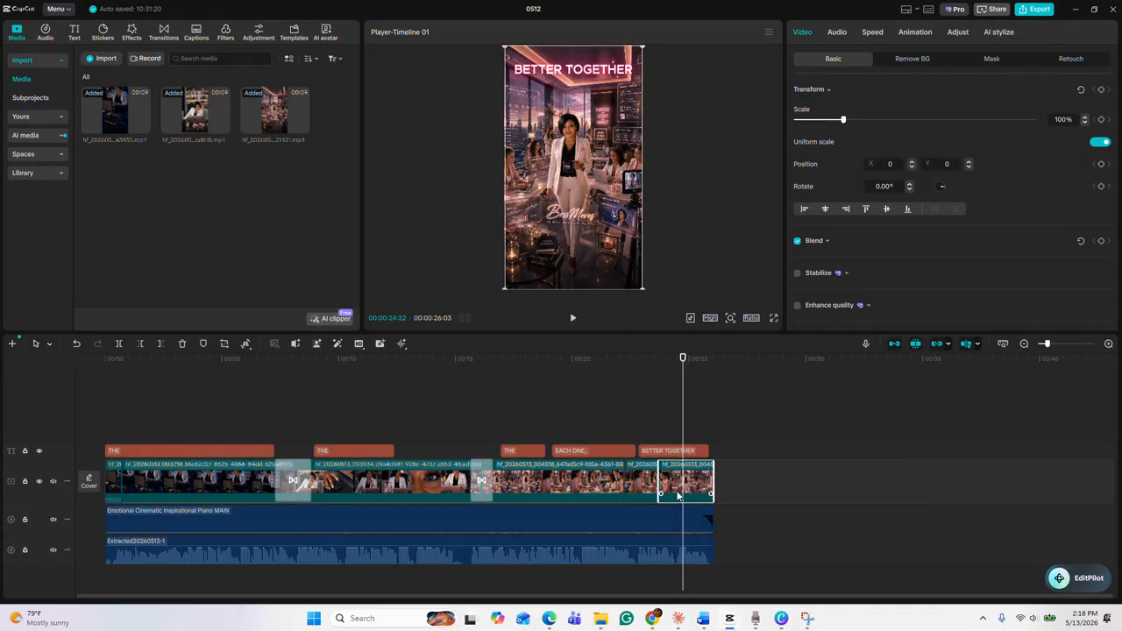
mouse_move(689, 489)
mouse_down()
mouse_move(438, 491)
mouse_move(692, 491)
mouse_up()
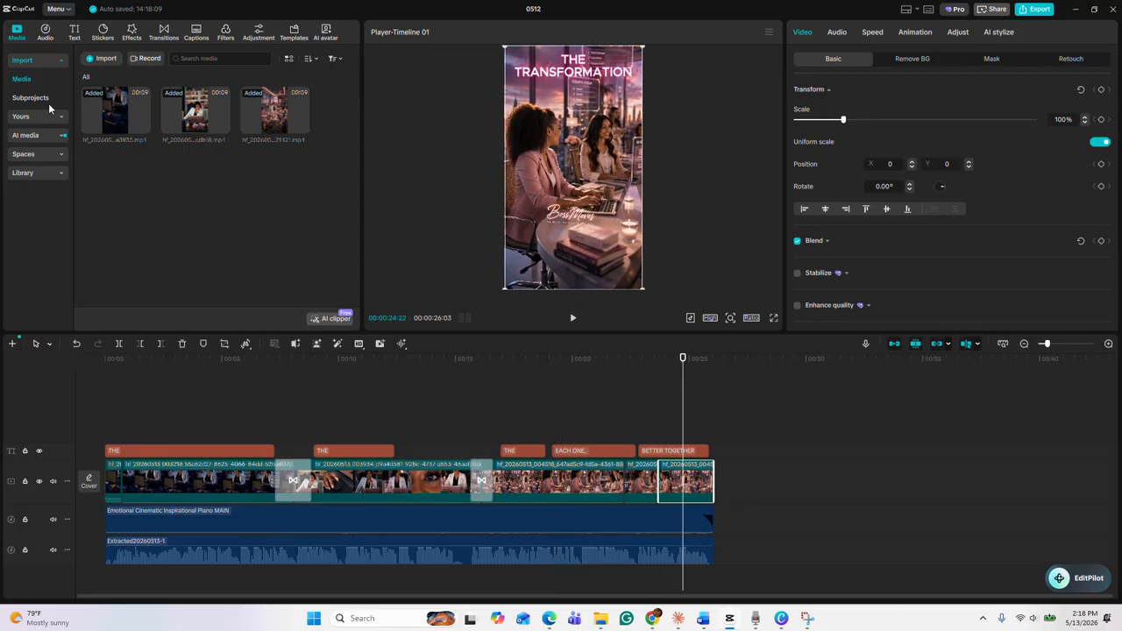
click(45, 33)
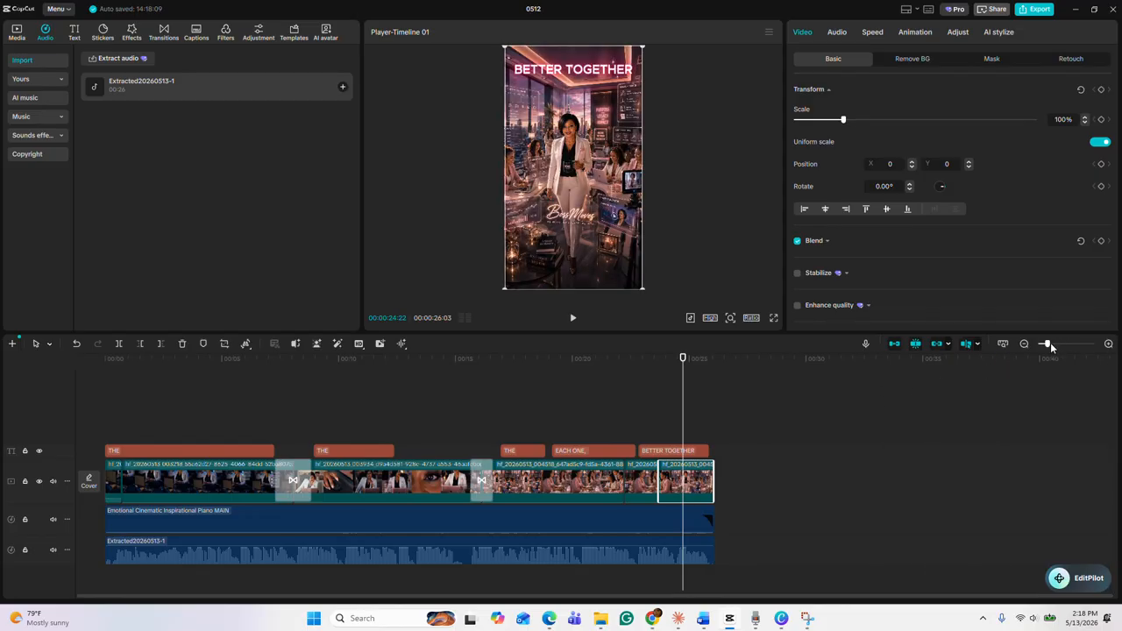
- Lower the volume of the first video clip on the timeline to -59.0 dB
drag(1050, 342, 1060, 341)
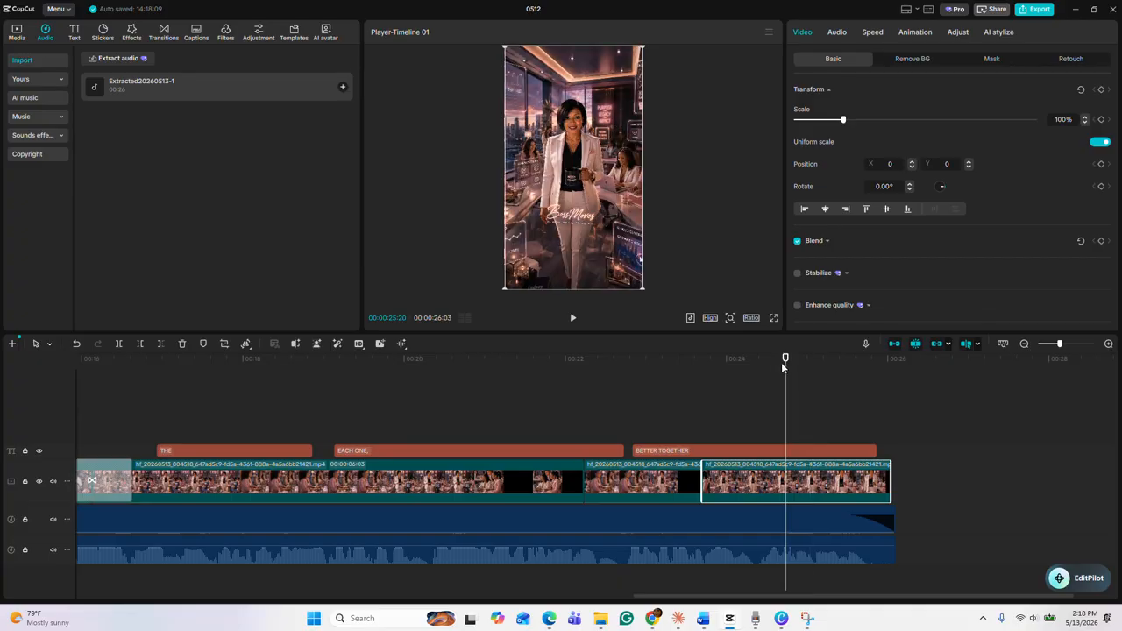
drag(784, 359, 579, 359)
drag(446, 382, 350, 499)
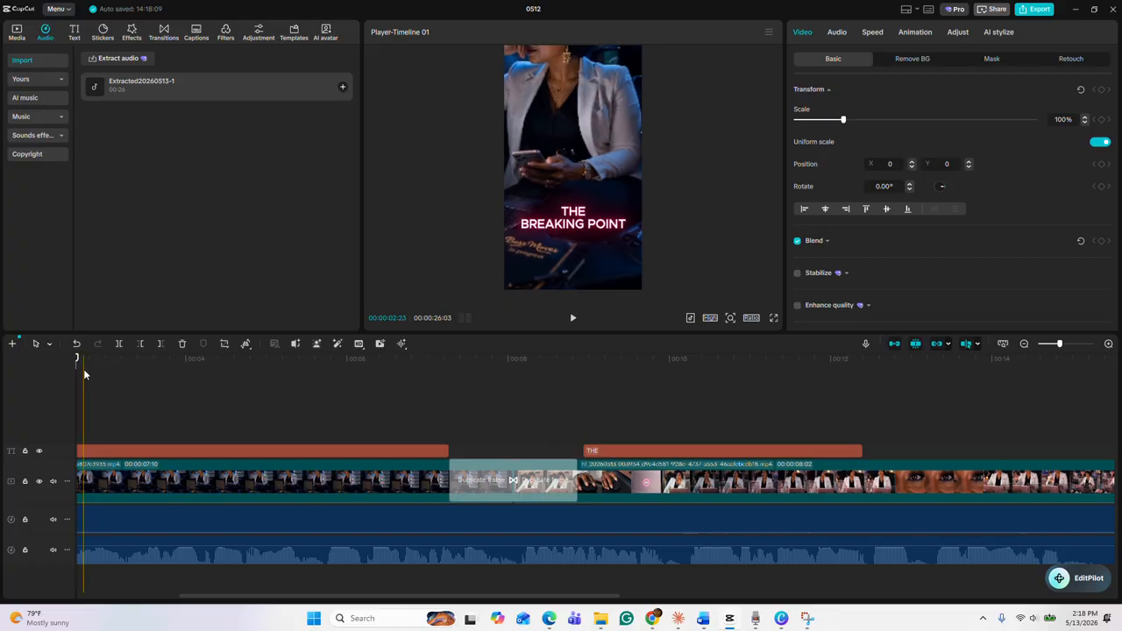
scroll(77, 362, left, 5)
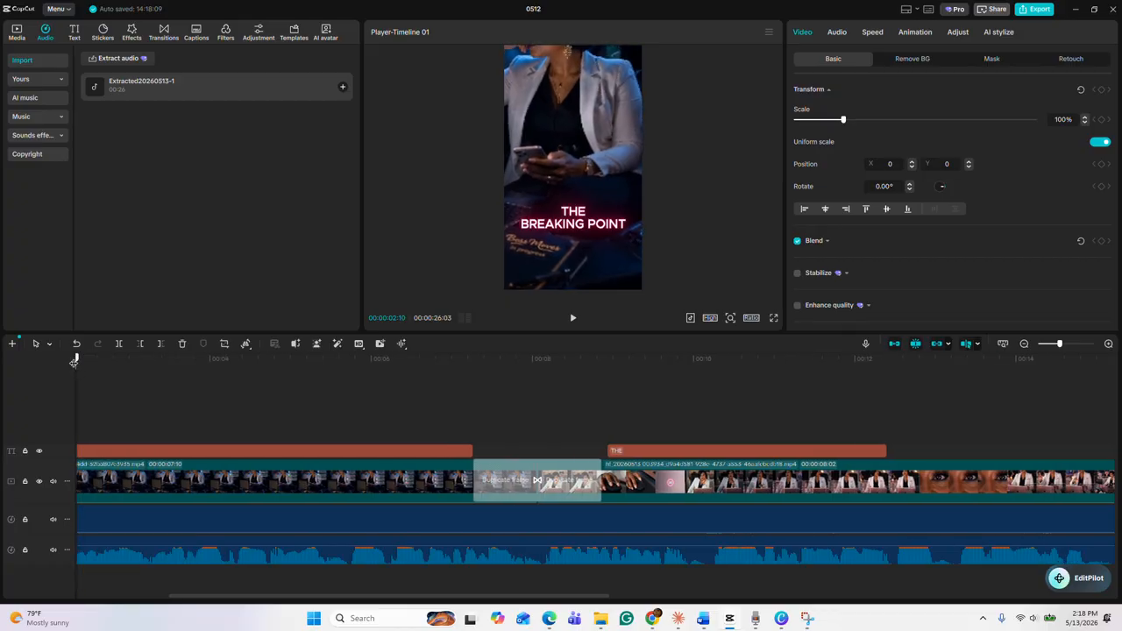
scroll(65, 359, left, 1)
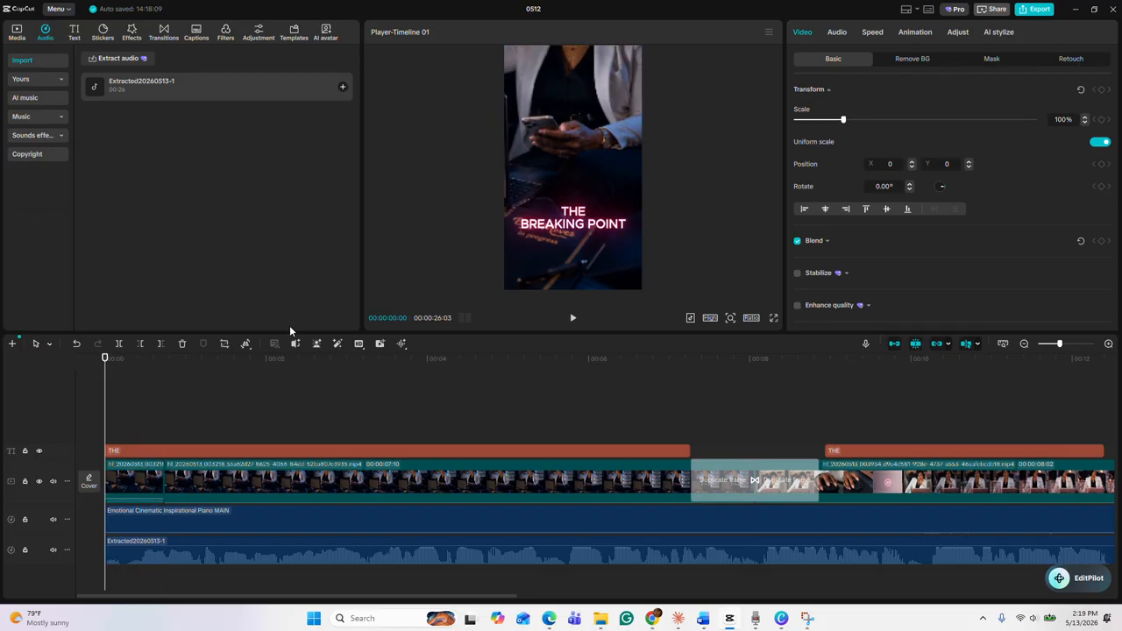
click(137, 487)
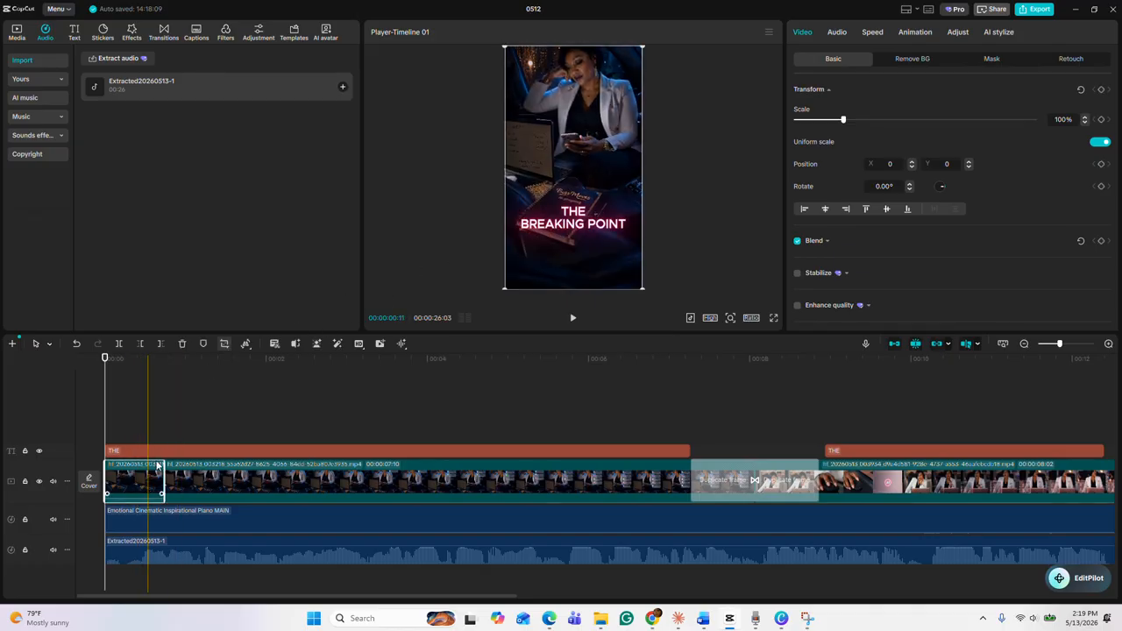
click(837, 32)
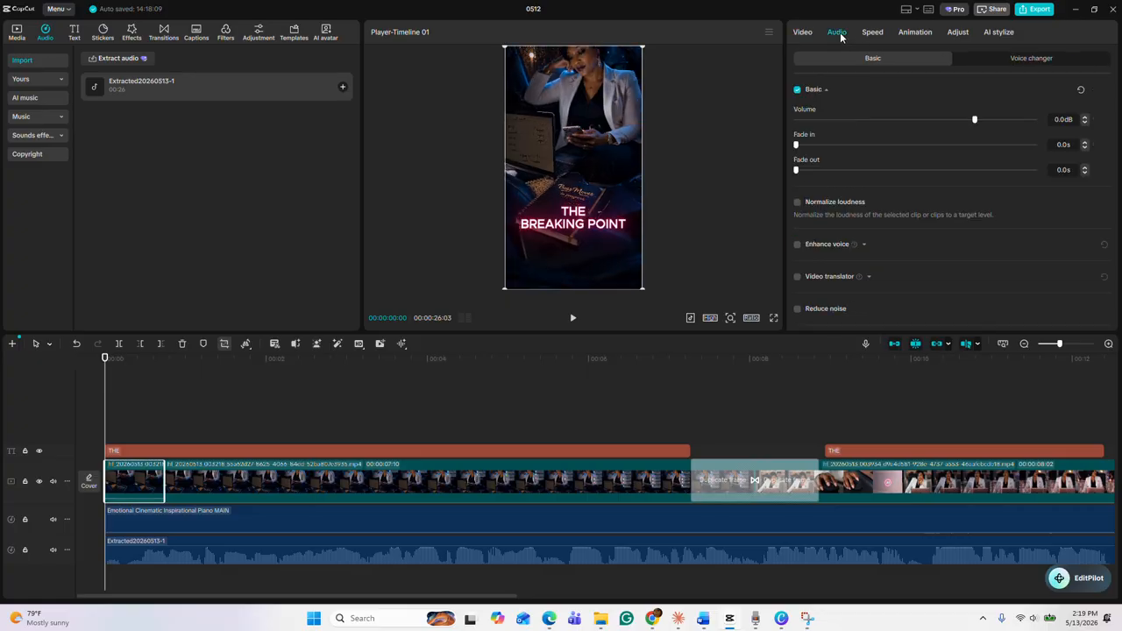
drag(973, 120, 866, 120)
drag(811, 142, 798, 143)
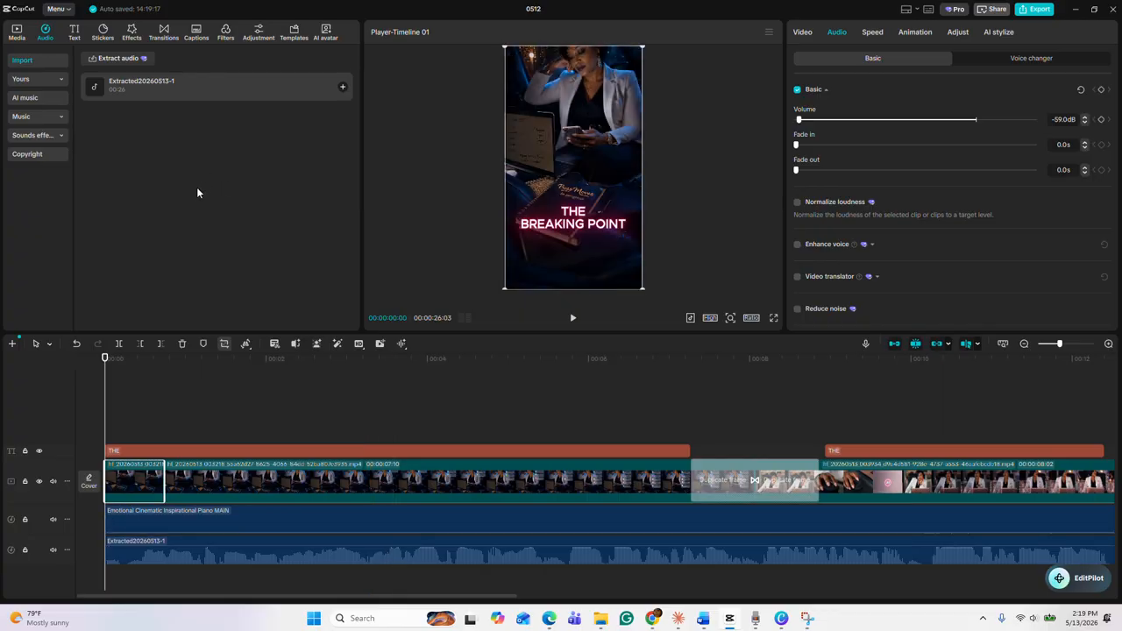
- Browse the music categories in the audio library and open the song search with its recent searches
click(16, 32)
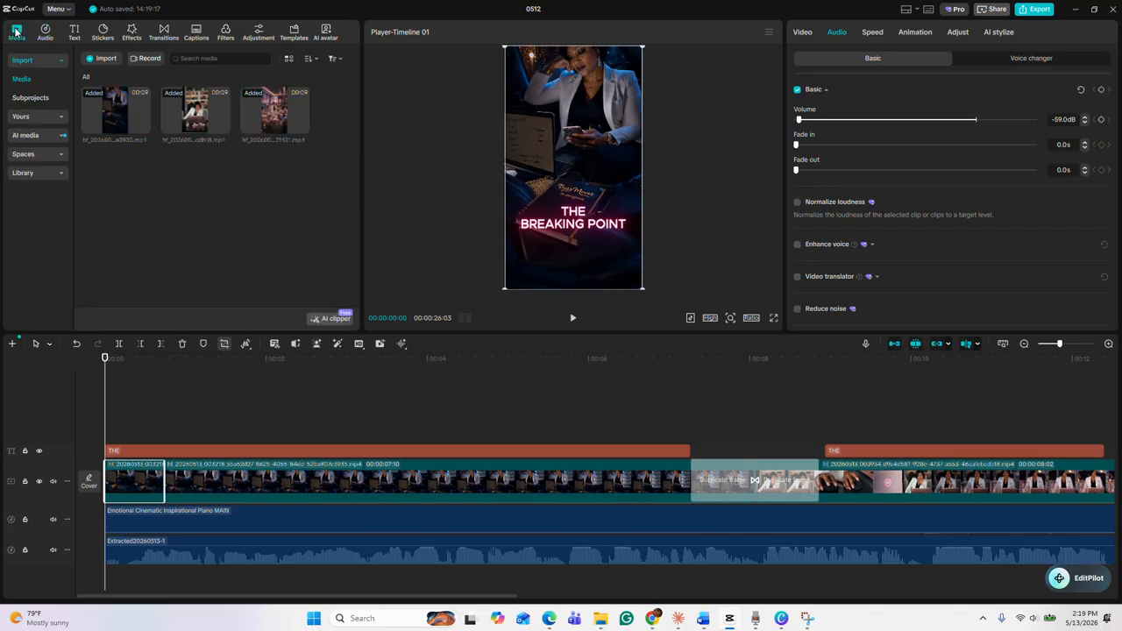
click(46, 33)
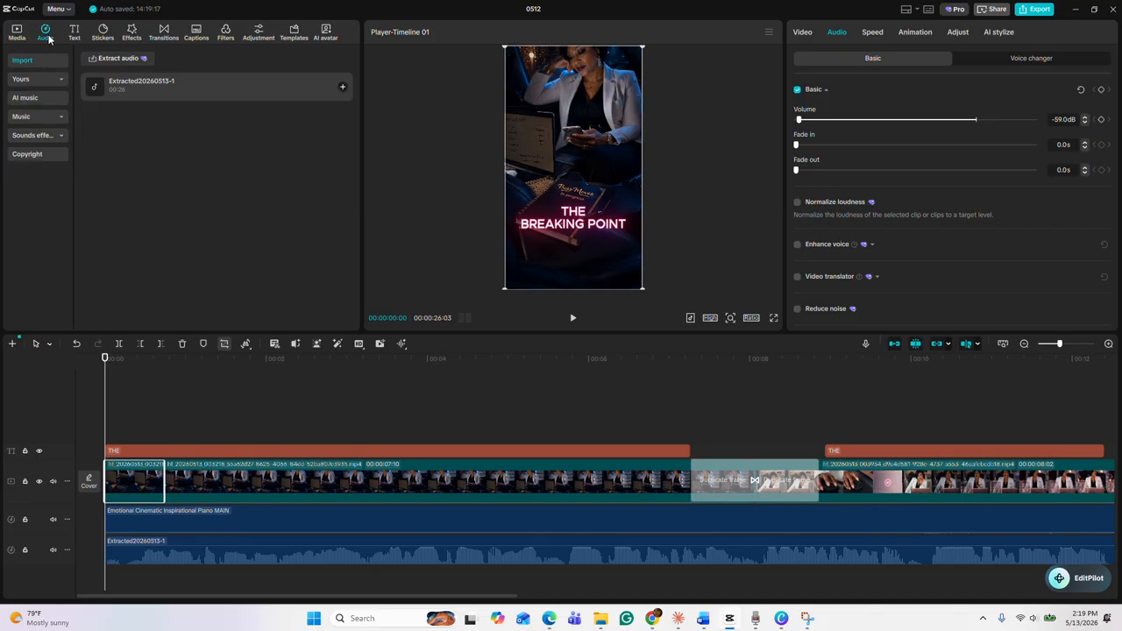
click(46, 117)
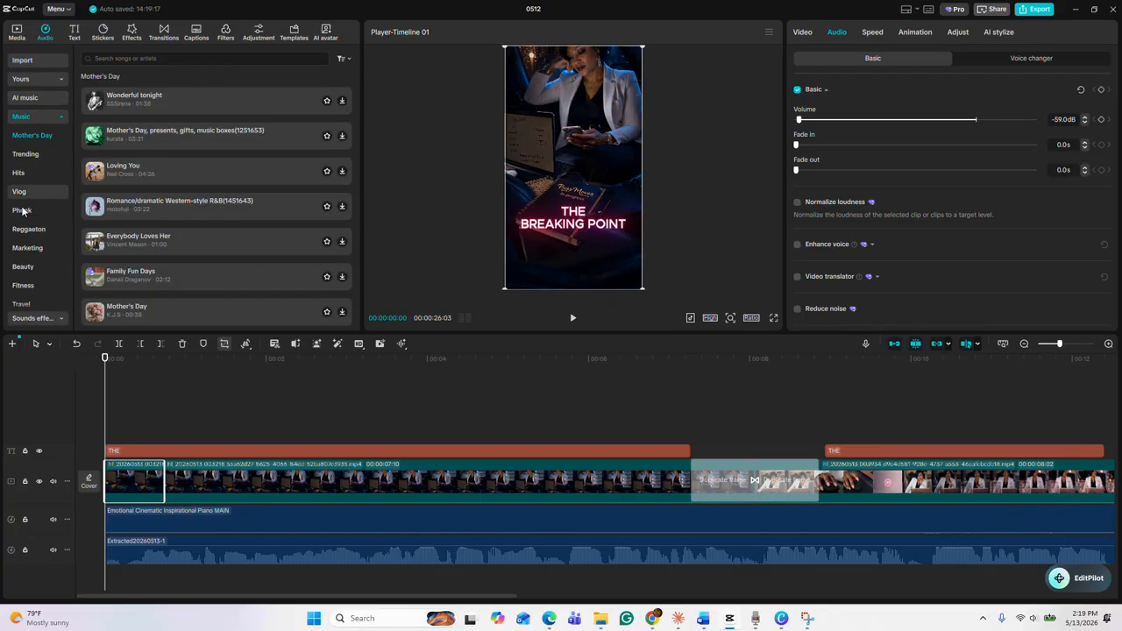
scroll(24, 224, down, 5)
scroll(23, 232, down, 3)
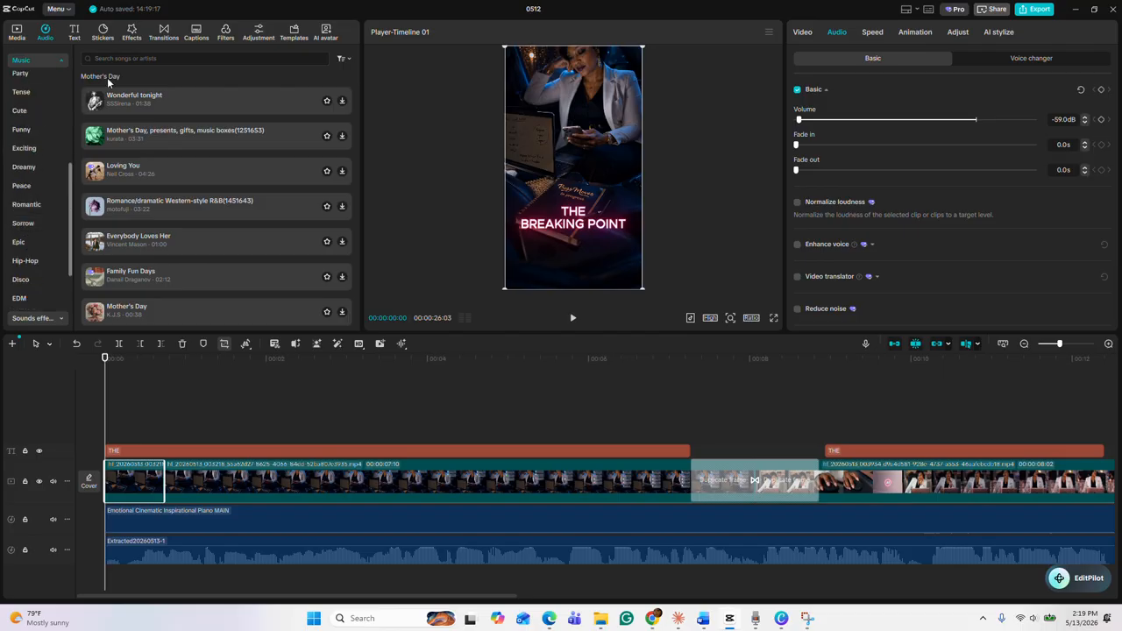
click(128, 57)
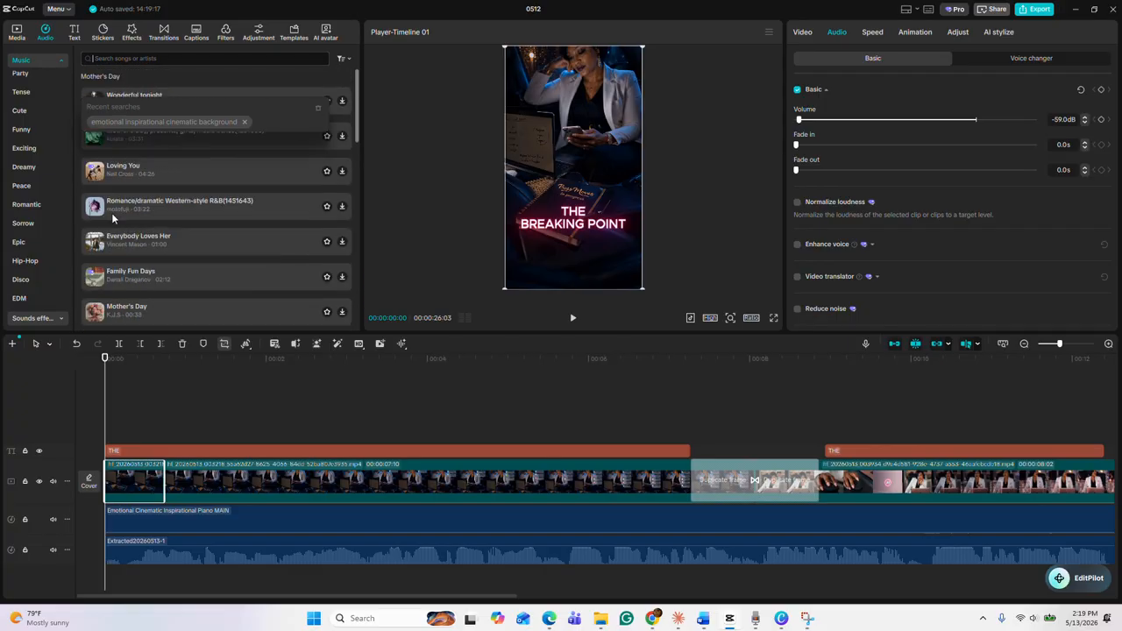
- Add two default text layers with the trending purple glow text effect near the start of the timeline
click(73, 33)
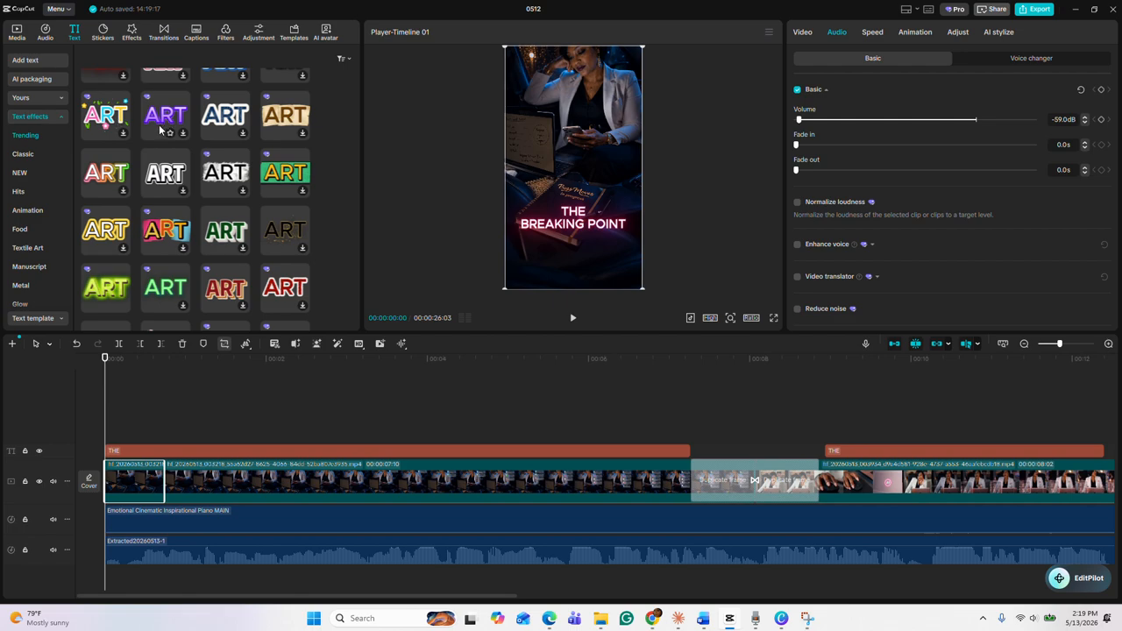
scroll(159, 130, down, 5)
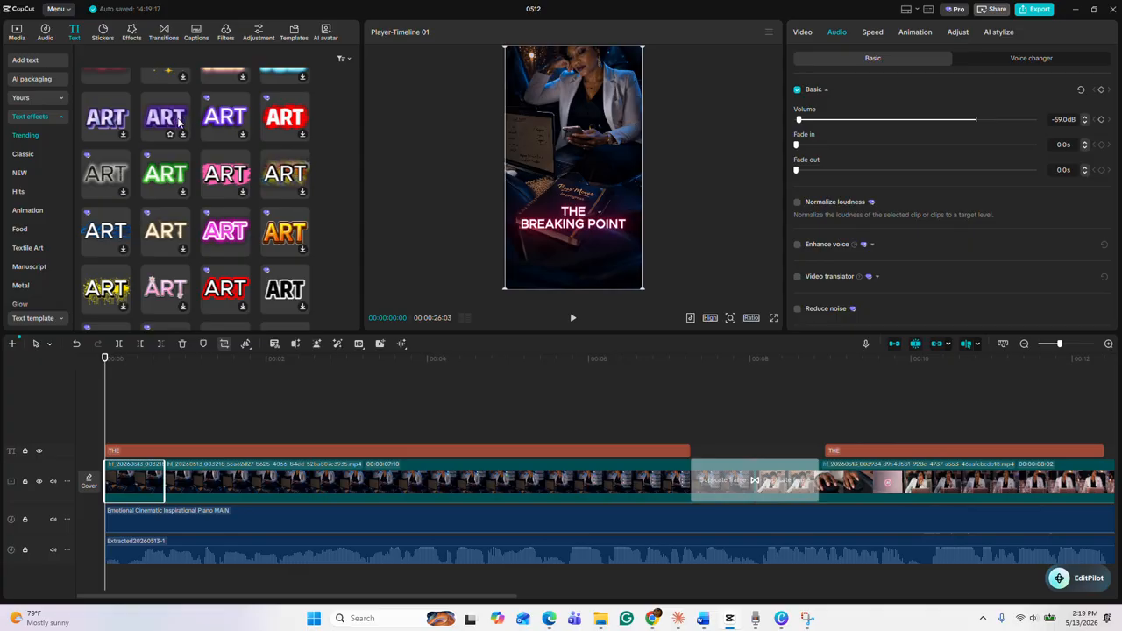
click(177, 122)
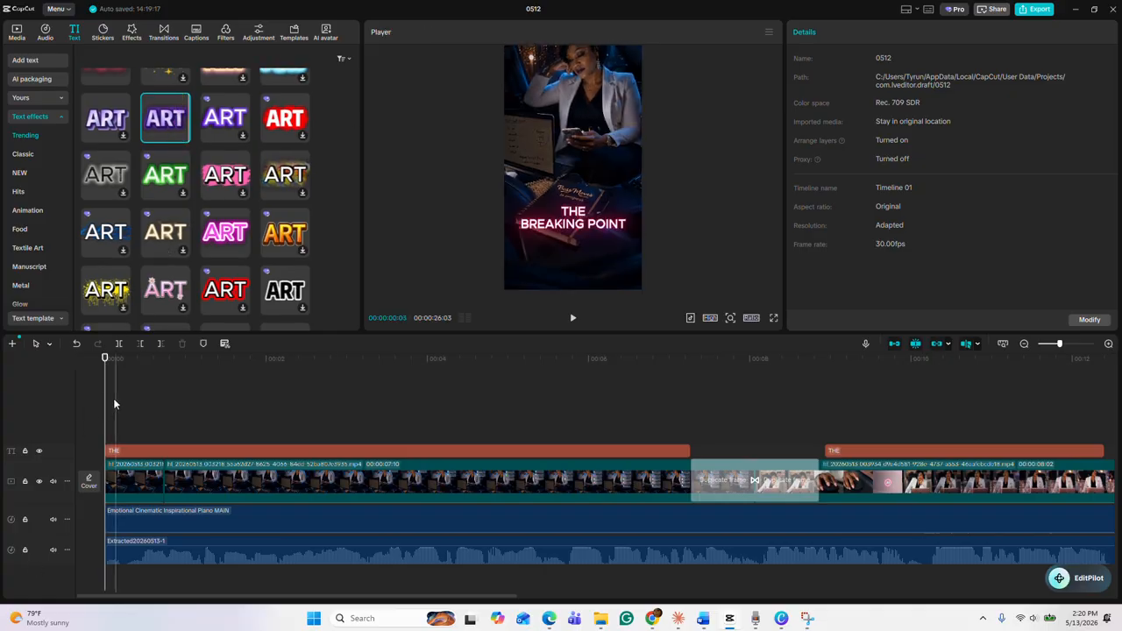
click(105, 369)
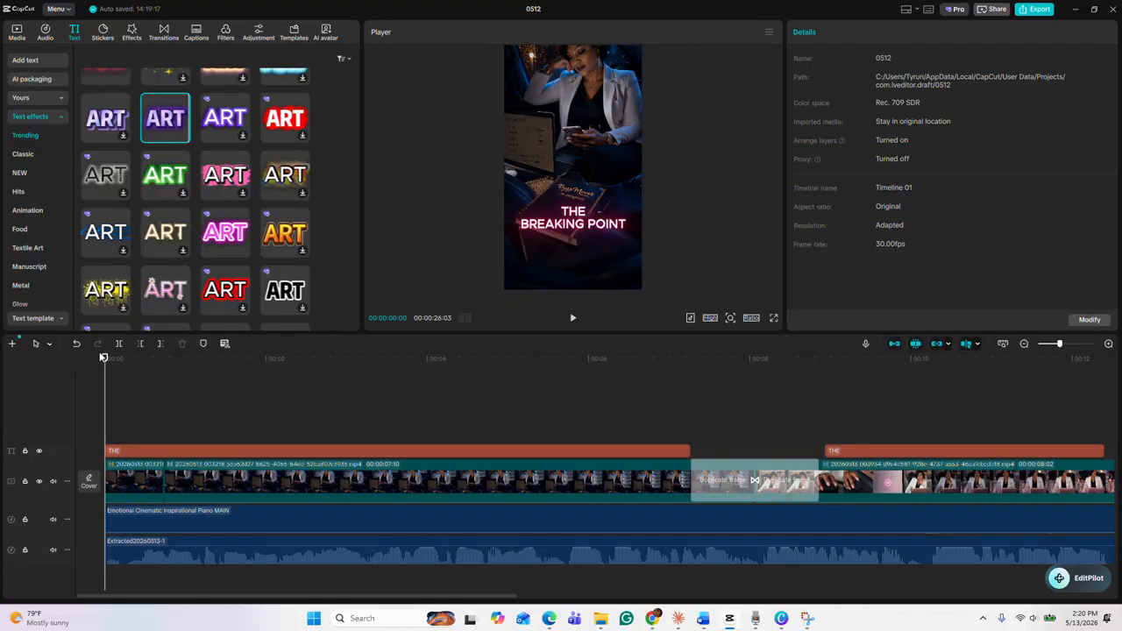
drag(105, 360, 121, 365)
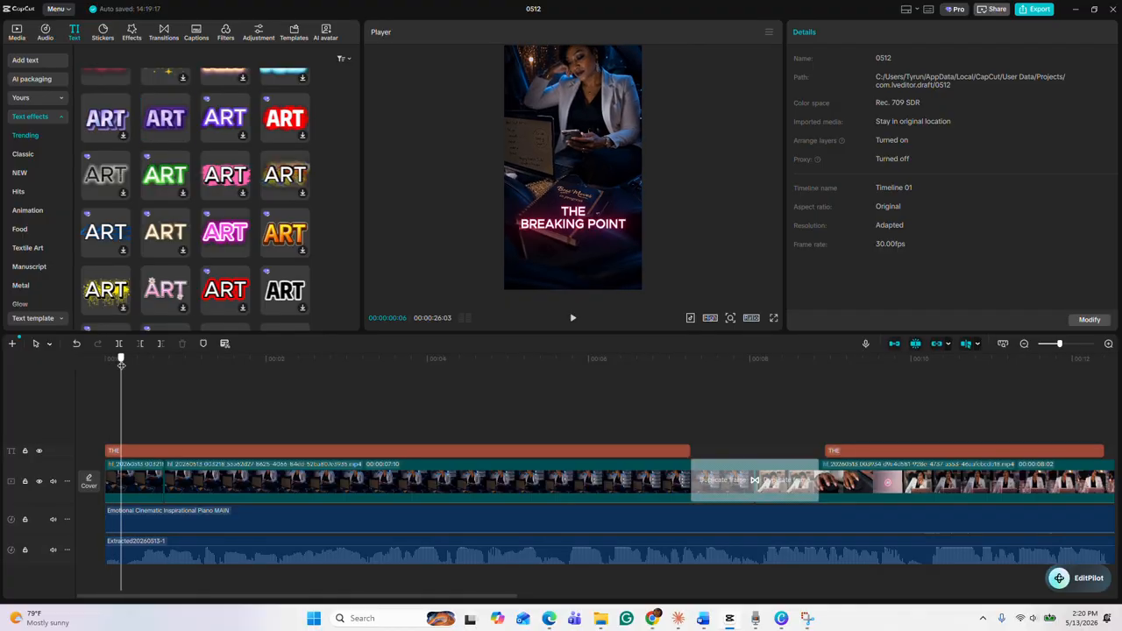
click(182, 137)
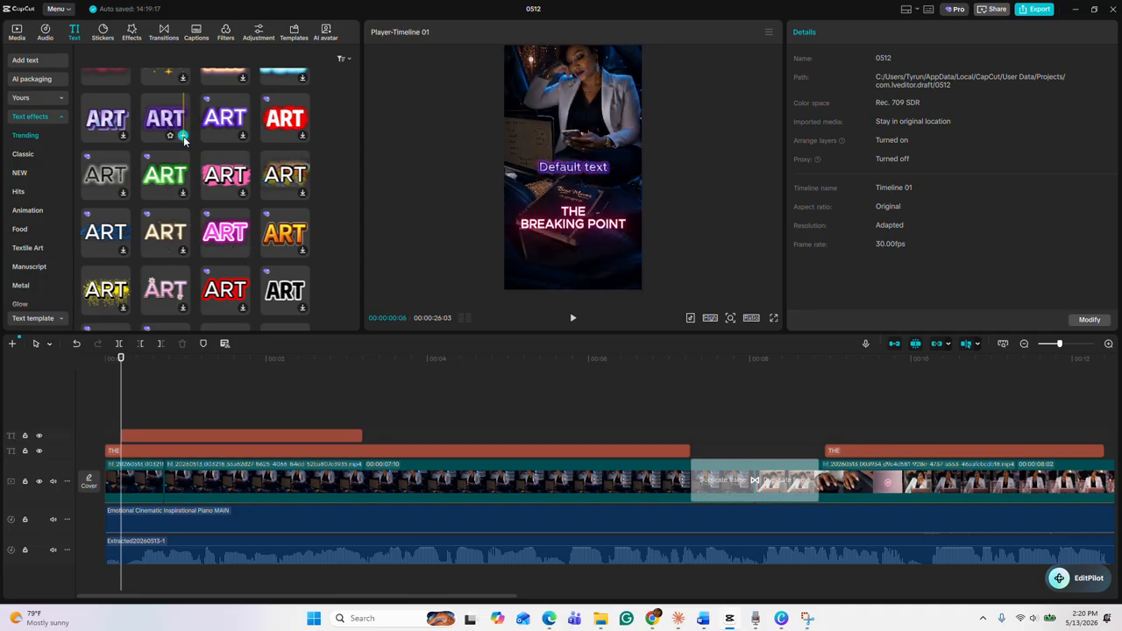
click(182, 136)
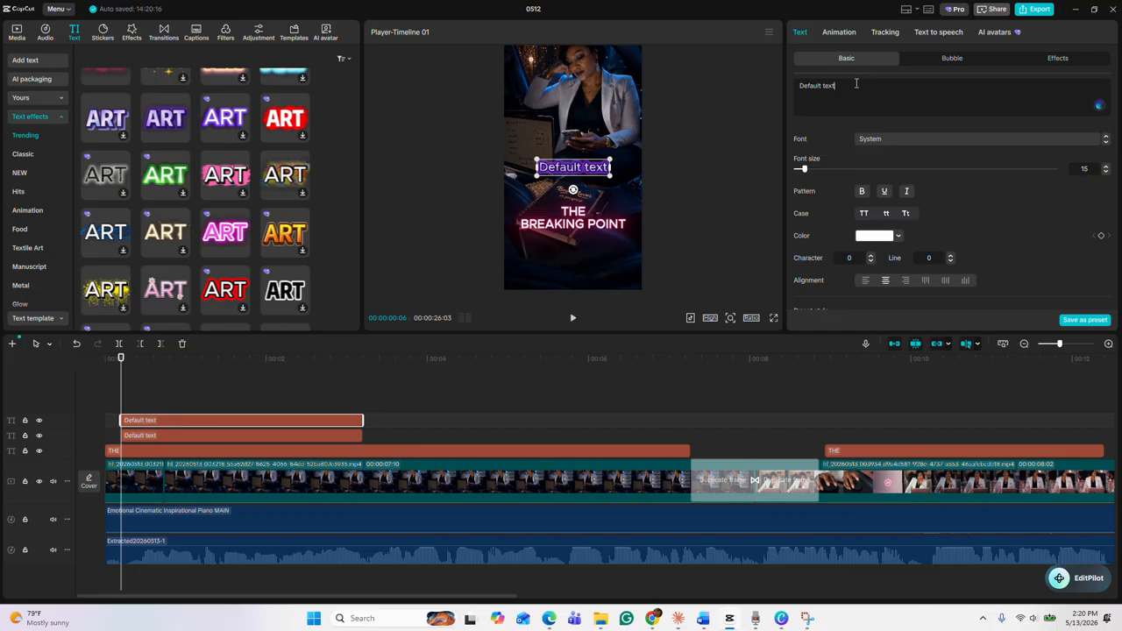
- Replace the default wording of the upper text layer with BETTER COMMUNITY
key(BackSpace)
key(BackSpace)
key(BackSpace)
key(BackSpace)
key(BackSpace)
key(BackSpace)
key(BackSpace)
key(BackSpace)
key(BackSpace)
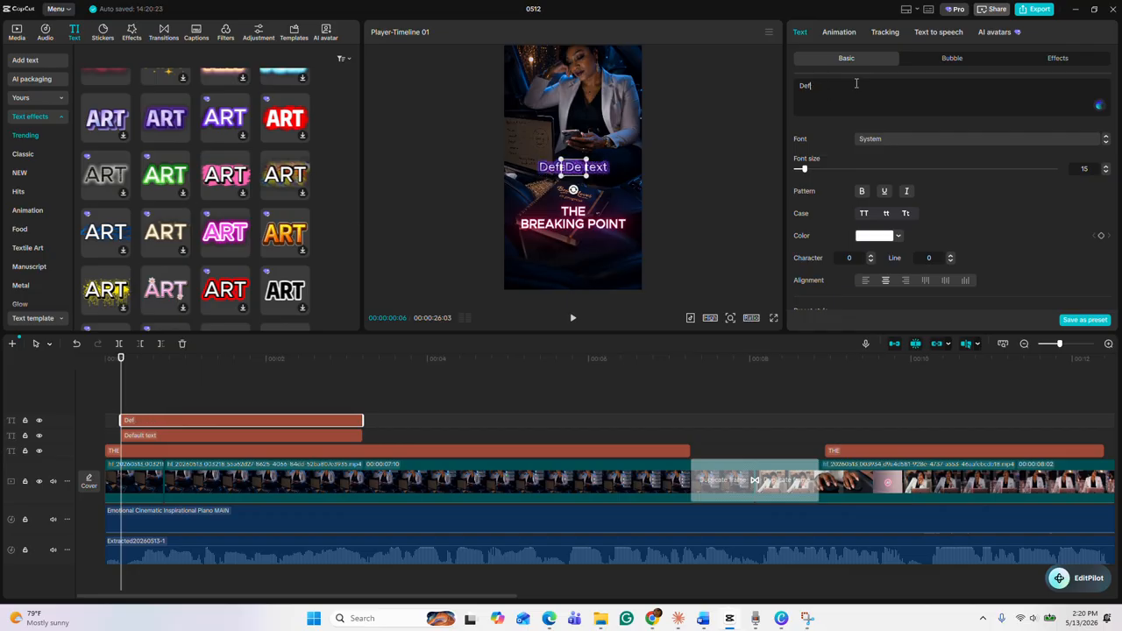
key(BackSpace)
key(BackSpace)
key(BackSpace)
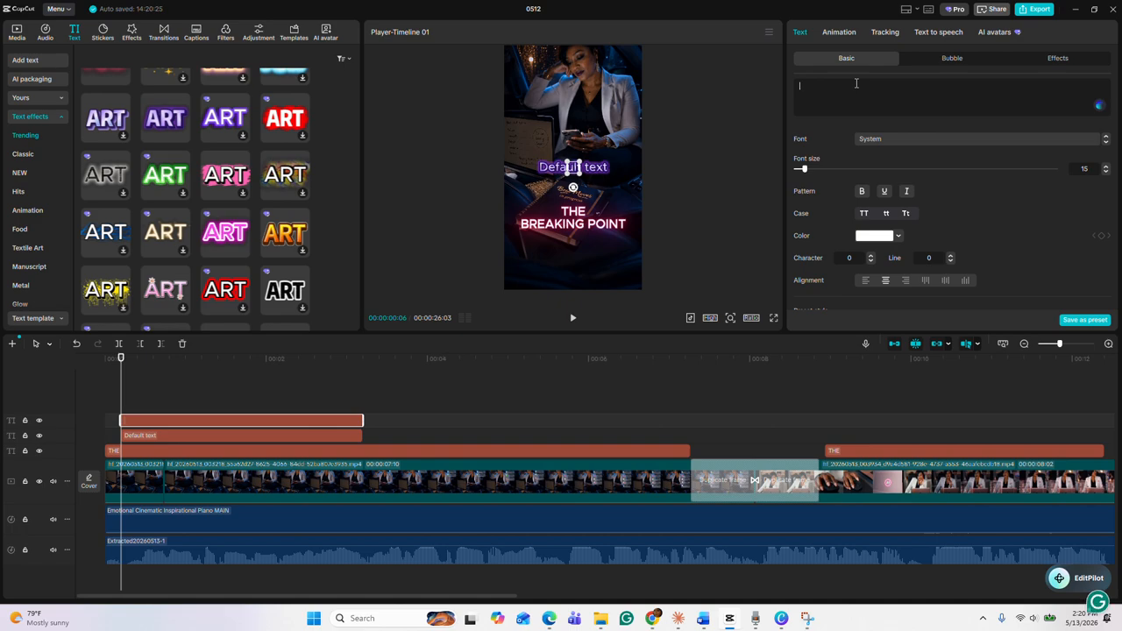
text(BETTER CO)
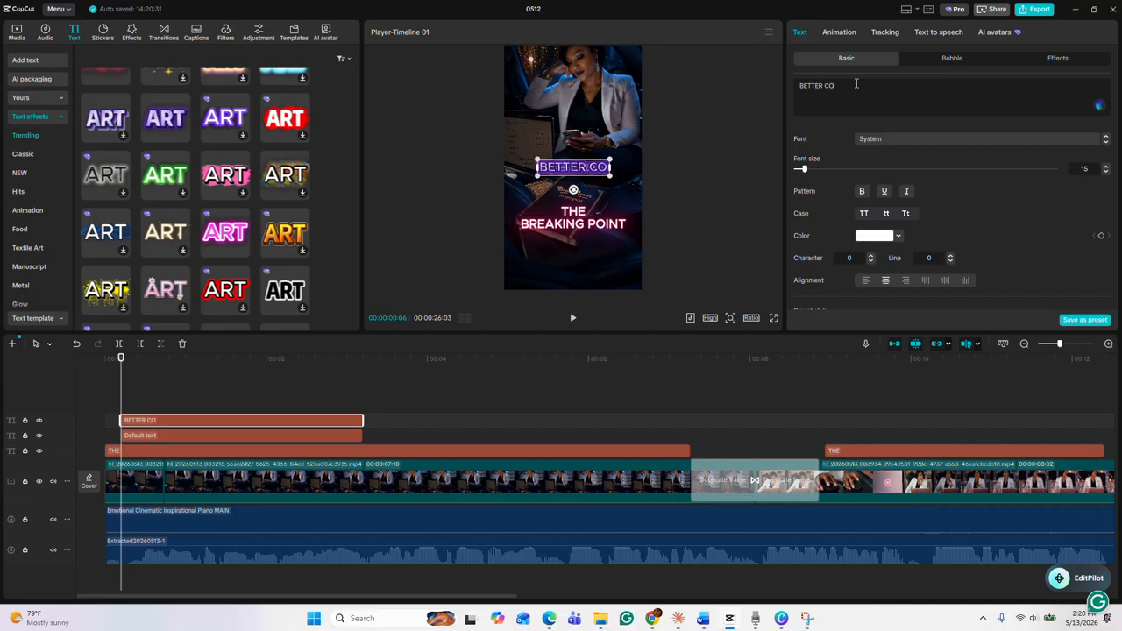
text(MMUNITY)
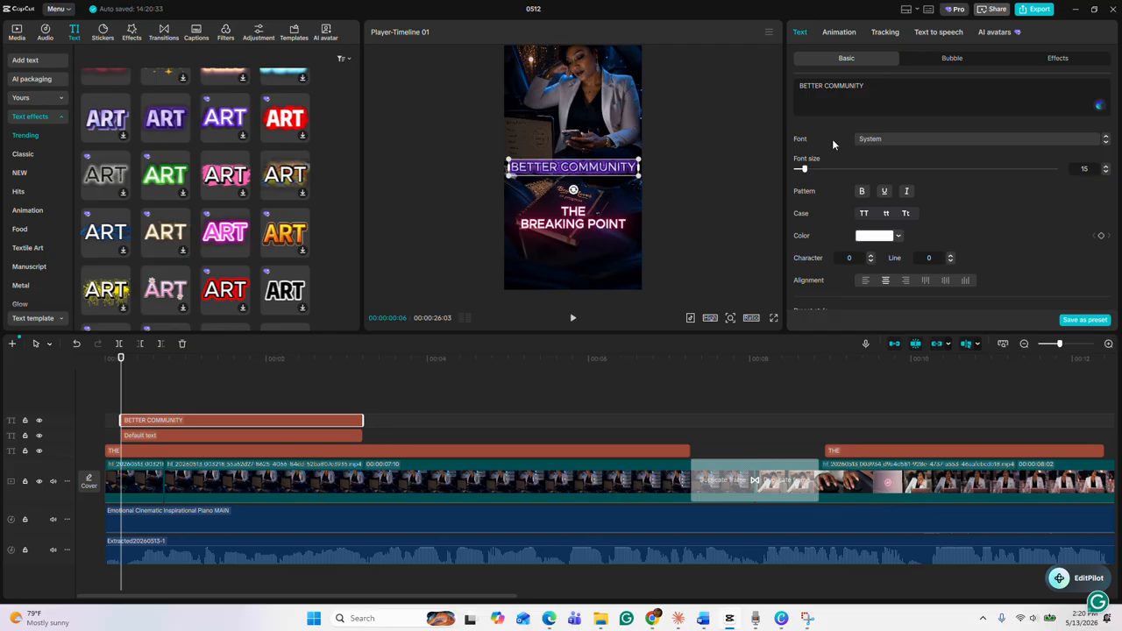
- Try several preset styles on the BETTER COMMUNITY text and apply the orange one with a white outline
scroll(951, 261, down, 2)
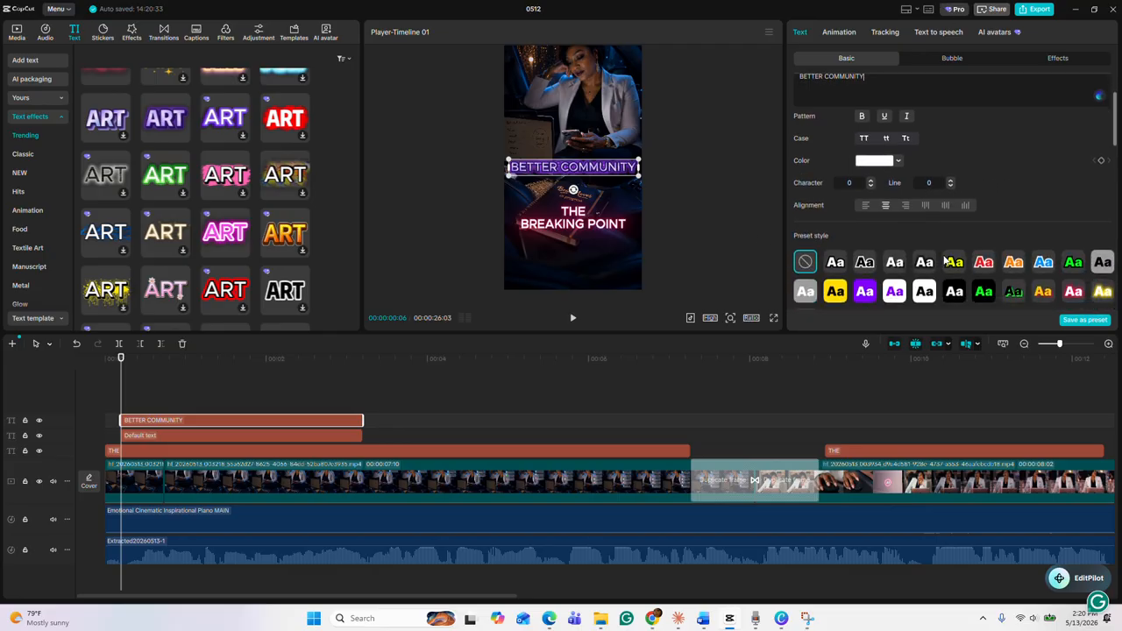
click(865, 262)
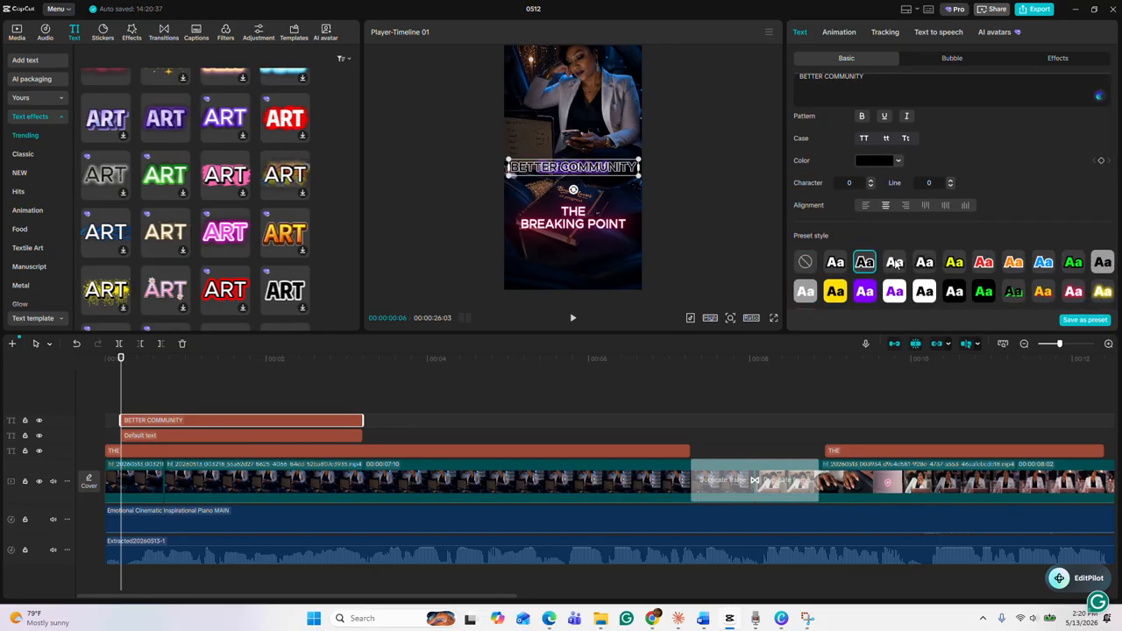
click(894, 262)
click(1014, 262)
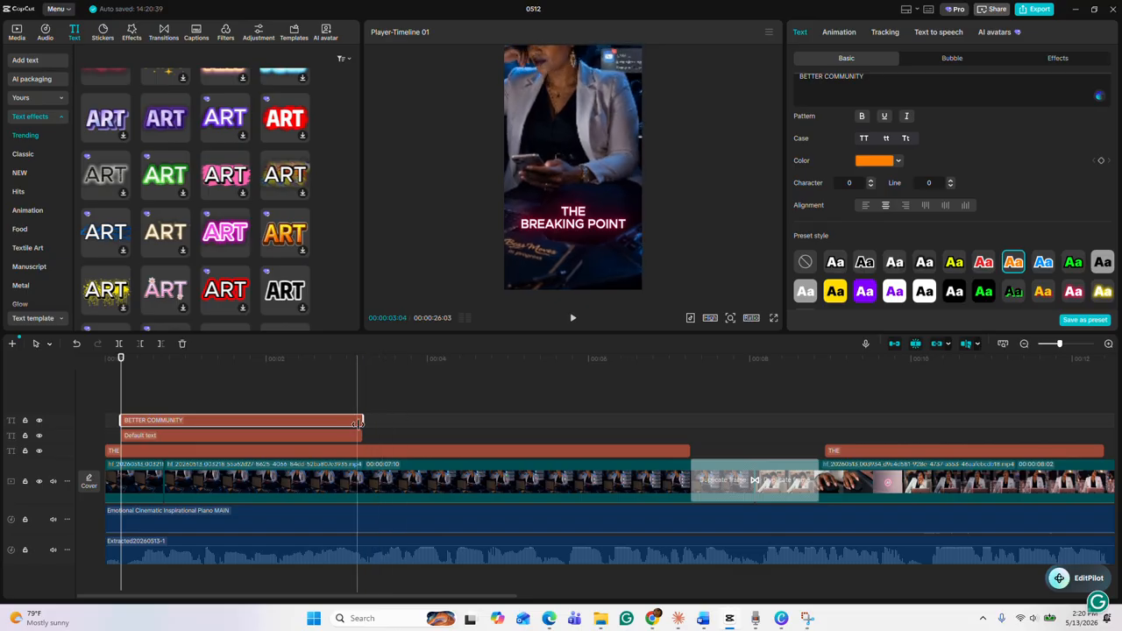
- Move the BETTER COMMUNITY text to the timeline start, then delete it and the remaining default text layer
mouse_move(355, 420)
mouse_down()
mouse_move(282, 409)
mouse_move(342, 428)
mouse_move(333, 421)
mouse_up()
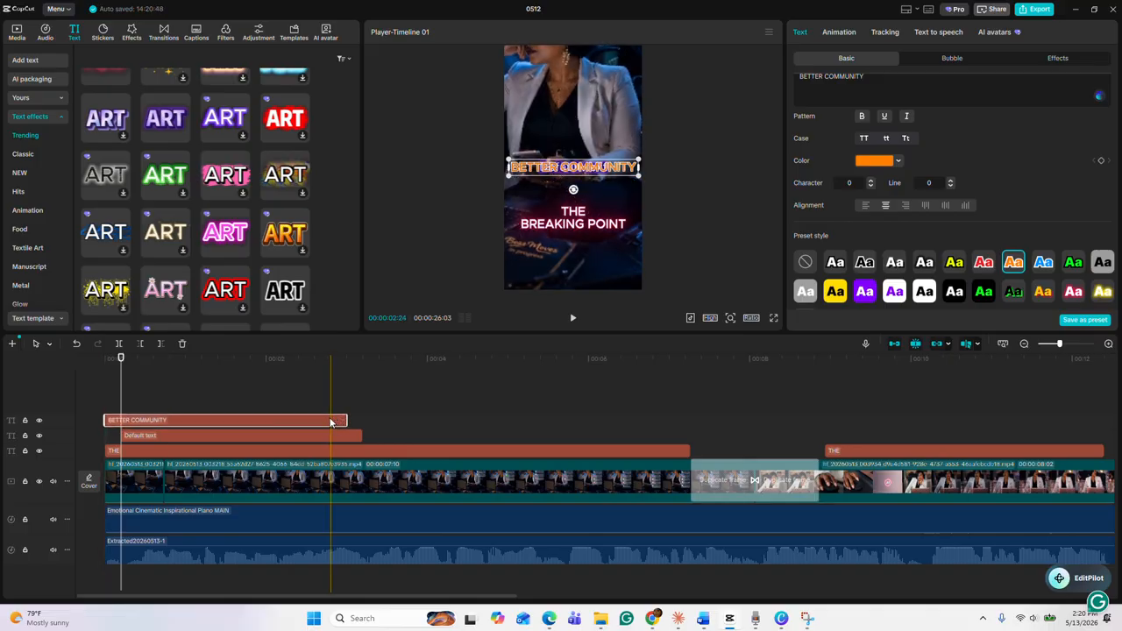
key(Delete)
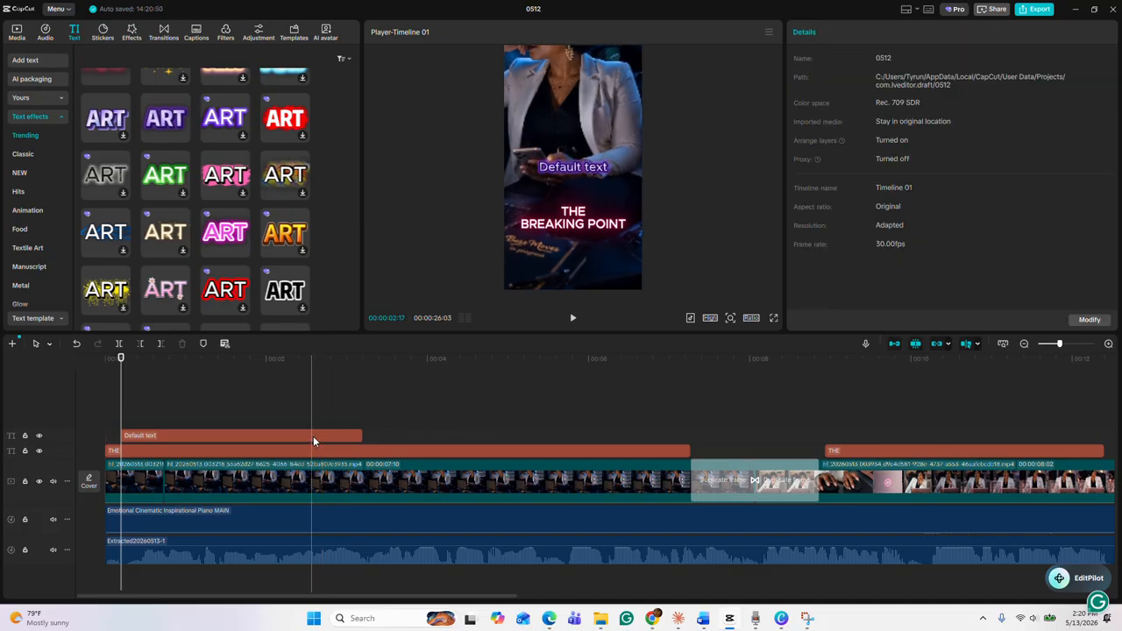
click(312, 436)
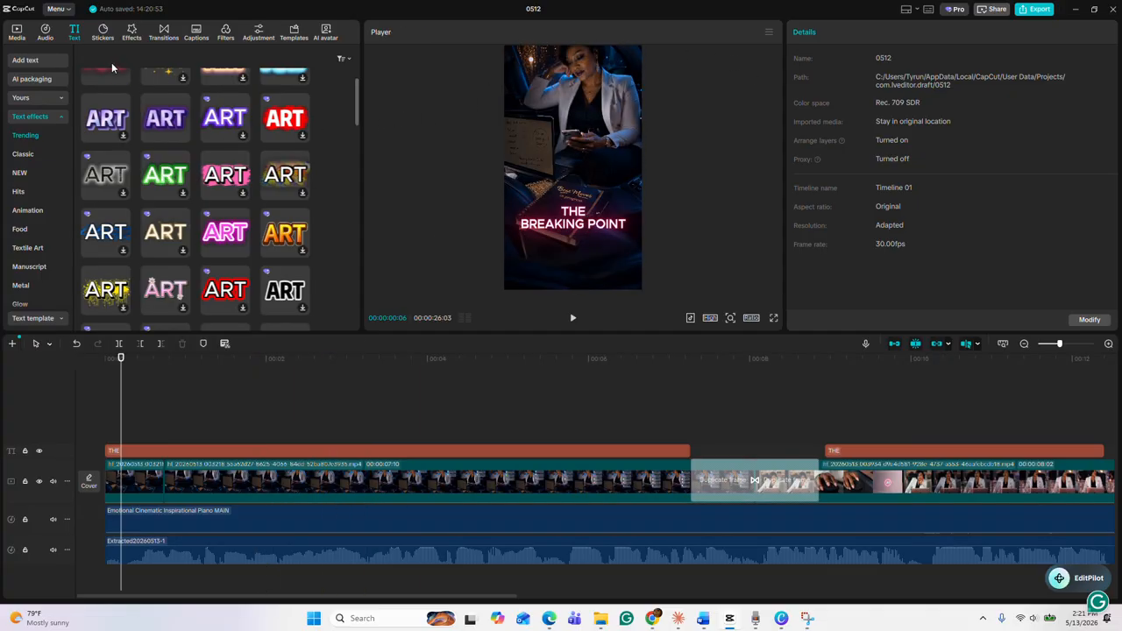
- Switch to Sound Recorder and view the waveform of Recording (133)
click(45, 39)
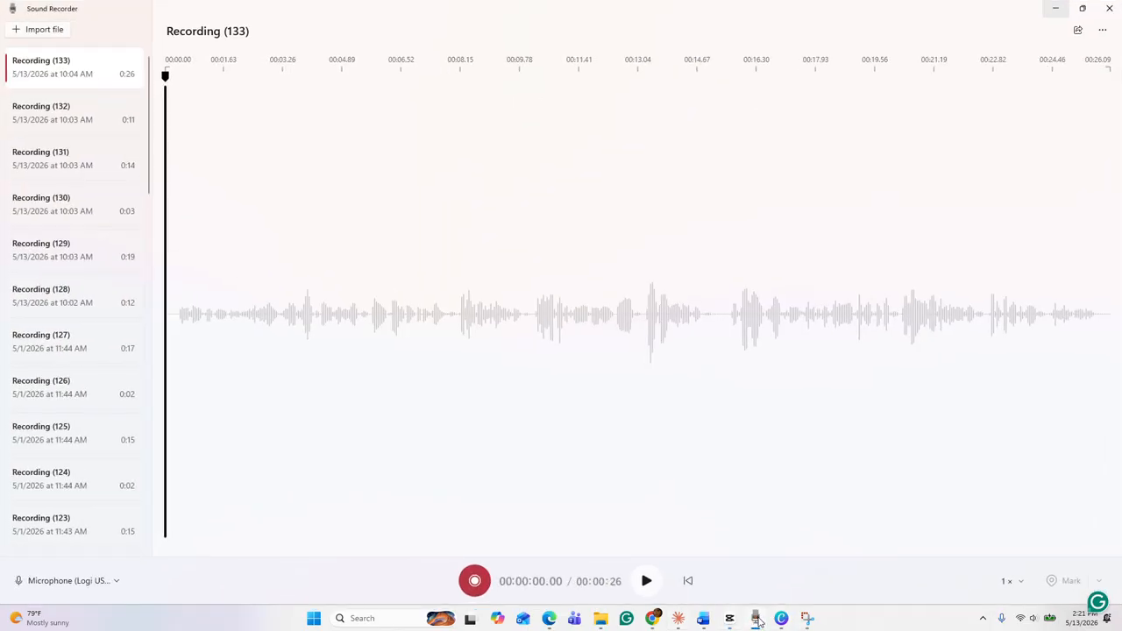
click(755, 619)
click(758, 619)
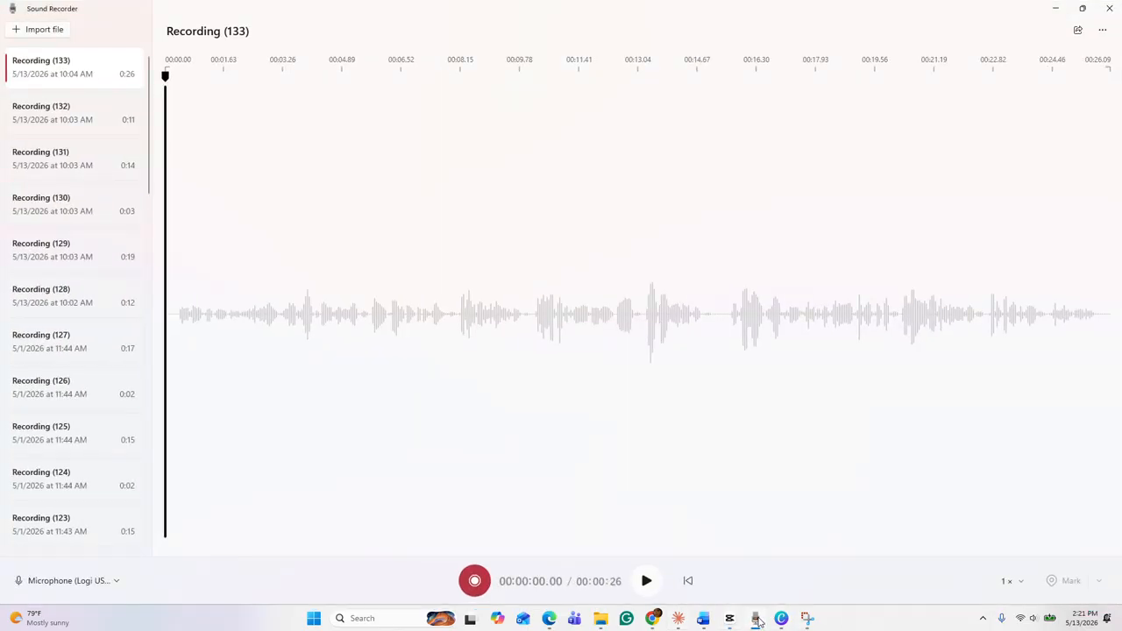